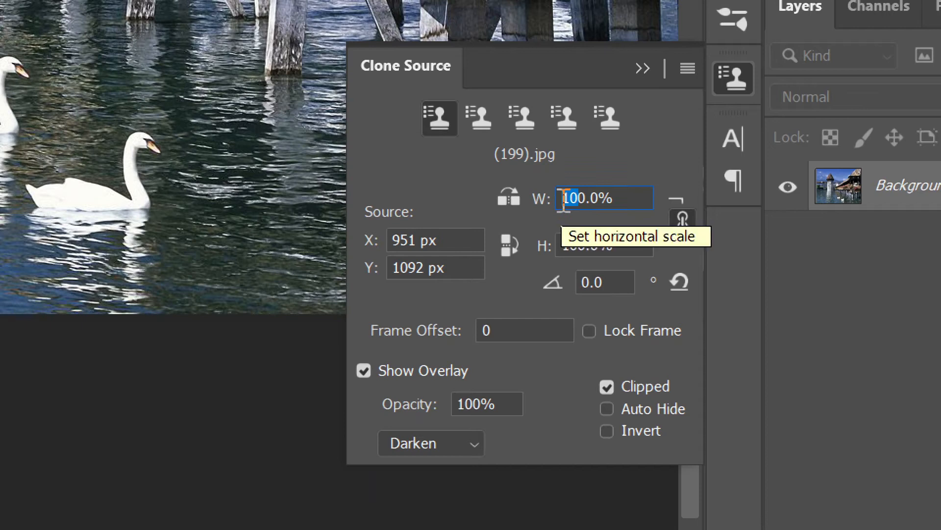
Paint a smaller swan copy onto the water at 60% clone scale, then collapse the Clone Source panel.
{"action": "mouse_move", "coordinate": [358, 297]}
{"action": "left_mouse_down"}
{"action": "mouse_move", "coordinate": [351, 271]}
{"action": "mouse_move", "coordinate": [324, 290]}
{"action": "mouse_move", "coordinate": [343, 310]}
{"action": "mouse_move", "coordinate": [377, 304]}
{"action": "mouse_move", "coordinate": [356, 305]}
{"action": "mouse_move", "coordinate": [358, 312]}
{"action": "mouse_move", "coordinate": [344, 302]}
{"action": "mouse_move", "coordinate": [368, 326]}
{"action": "left_mouse_up"}
{"action": "left_click", "coordinate": [637, 280]}
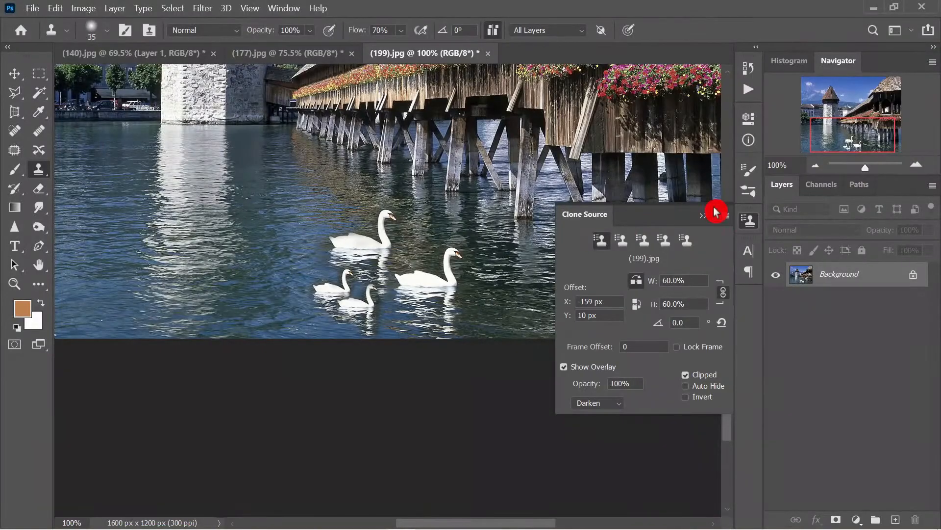
{"action": "left_click", "coordinate": [715, 212]}
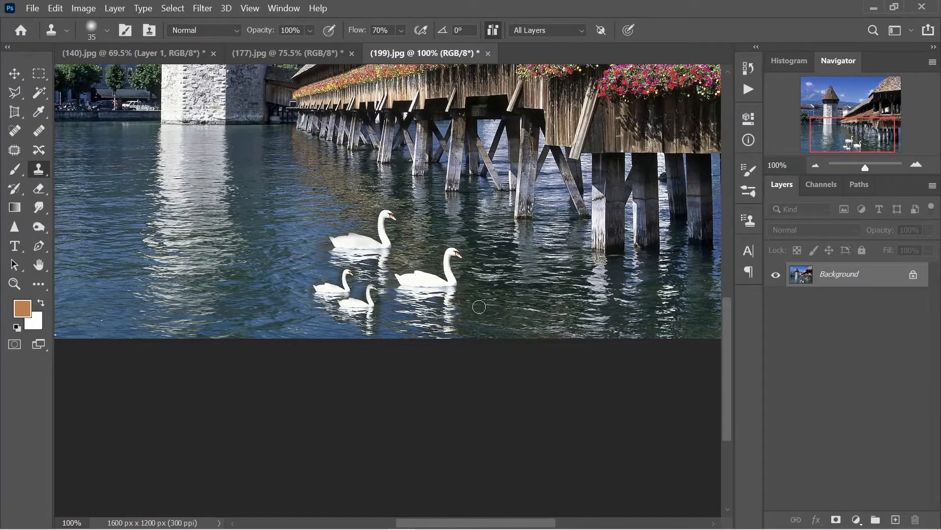
Clone another swan onto the water to the right of the second swan.
{"action": "mouse_move", "coordinate": [475, 300]}
{"action": "left_mouse_down"}
{"action": "mouse_move", "coordinate": [471, 286]}
{"action": "mouse_move", "coordinate": [496, 295]}
{"action": "mouse_move", "coordinate": [491, 317]}
{"action": "mouse_move", "coordinate": [447, 303]}
{"action": "mouse_move", "coordinate": [459, 298]}
{"action": "left_mouse_up"}
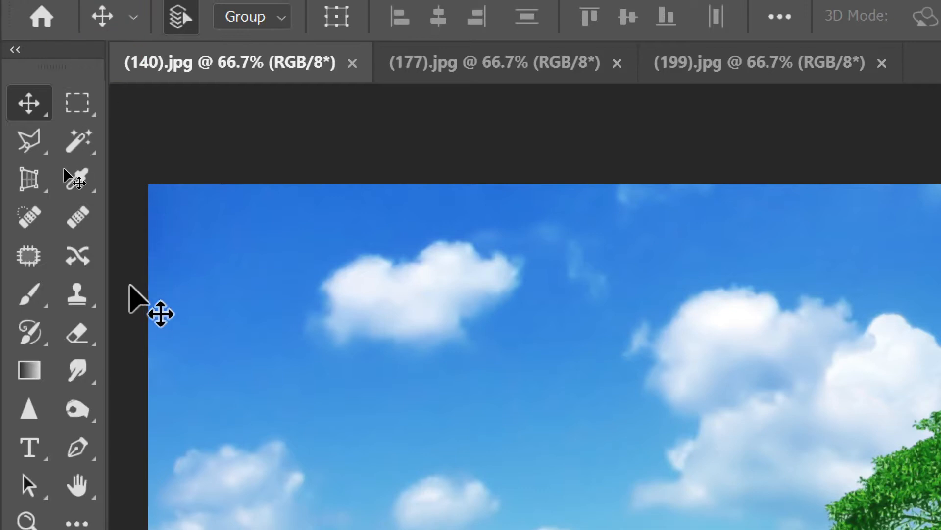
Pick the soft brush and shrink it from 600 to 300, briefly trying the Clone Stamp.
{"action": "left_click", "coordinate": [38, 308]}
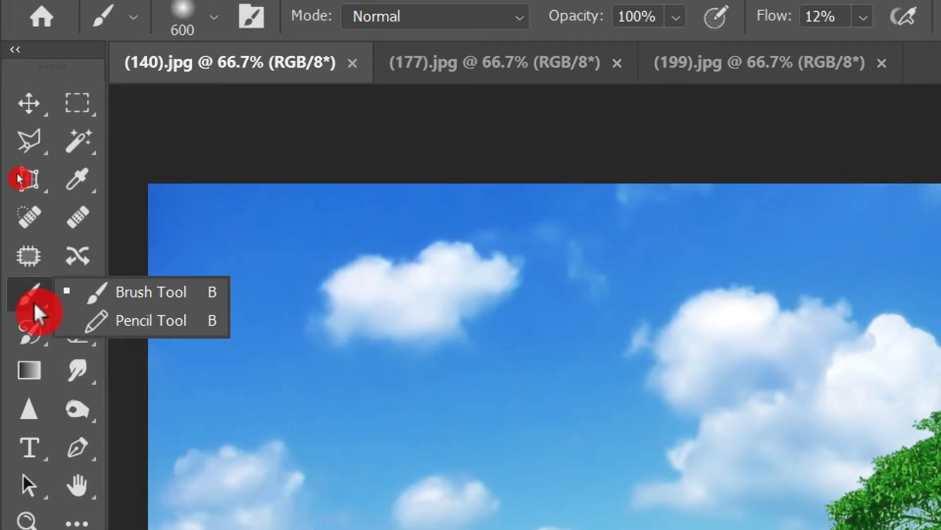
{"action": "left_click", "coordinate": [165, 297]}
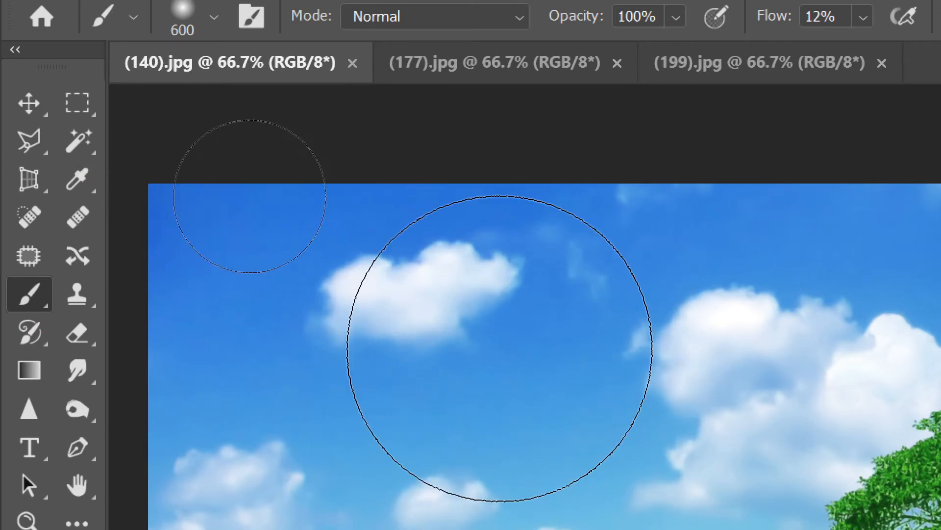
{"action": "key", "text": "bracketleft"}
{"action": "key", "text": "bracketleft"}
{"action": "key", "text": "bracketleft"}
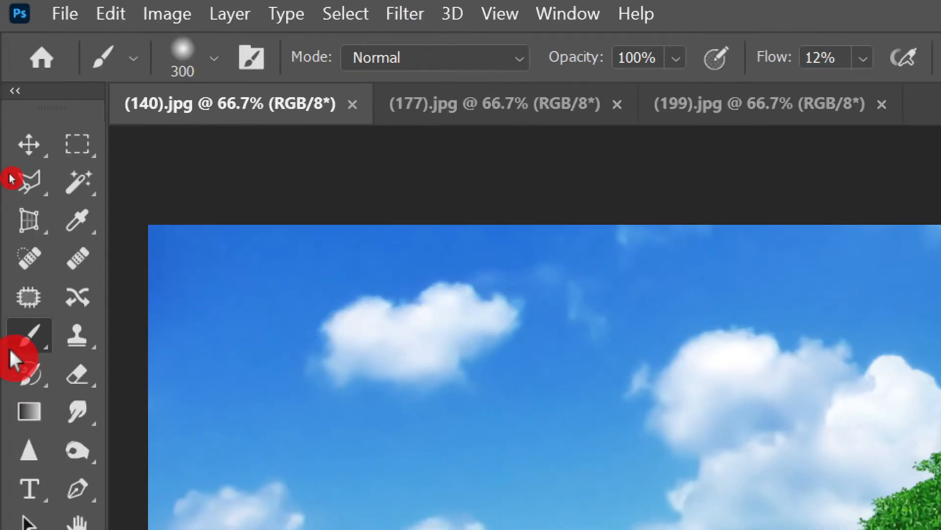
{"action": "left_click", "coordinate": [79, 296]}
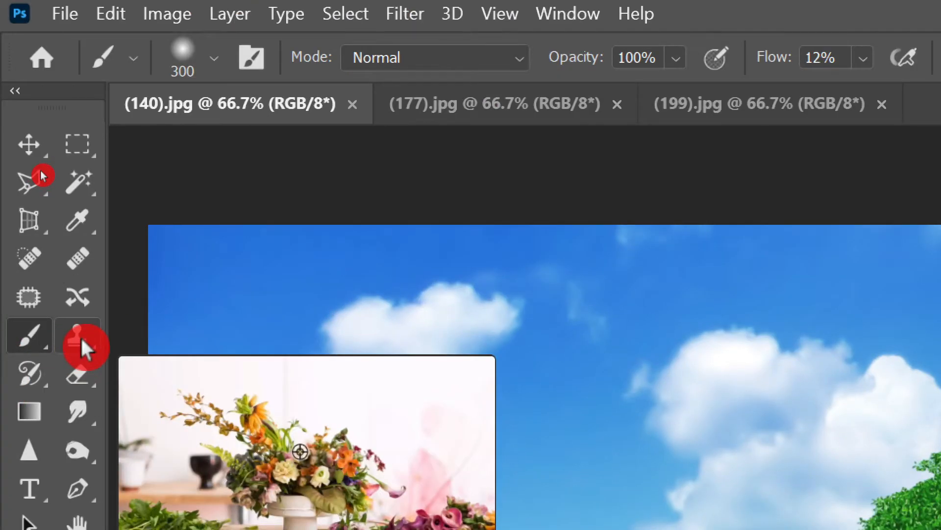
{"action": "left_click", "coordinate": [81, 336]}
{"action": "left_click", "coordinate": [29, 333]}
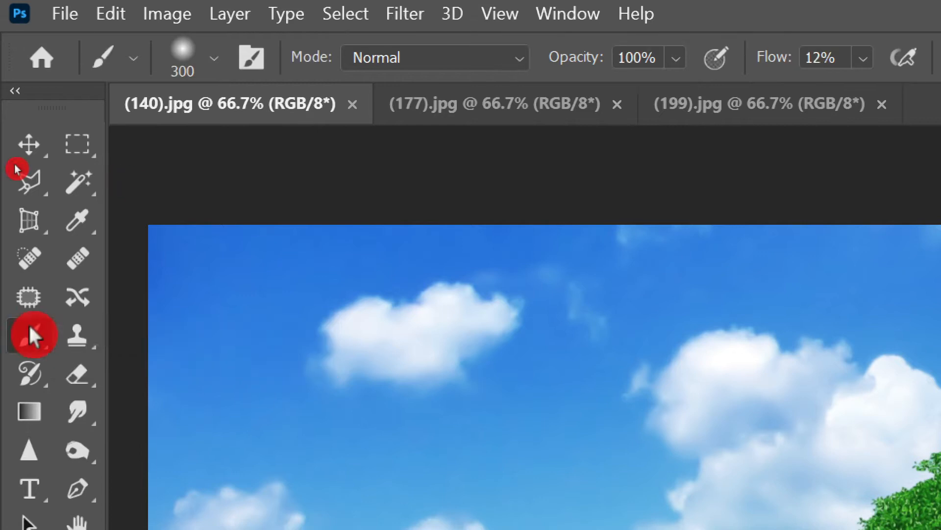
Try the hard-edged Pencil Tool, adjusting its size down to 100.
{"action": "right_click", "coordinate": [38, 343]}
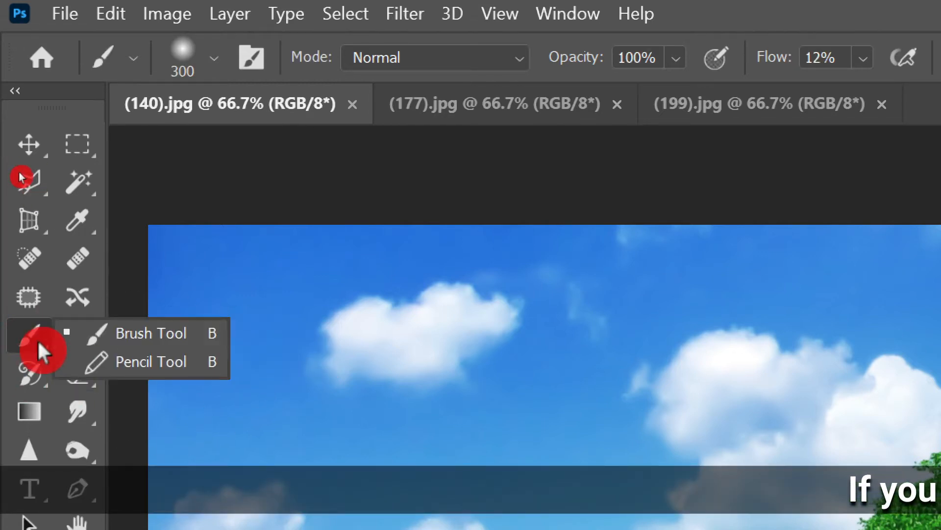
{"action": "left_click", "coordinate": [187, 361]}
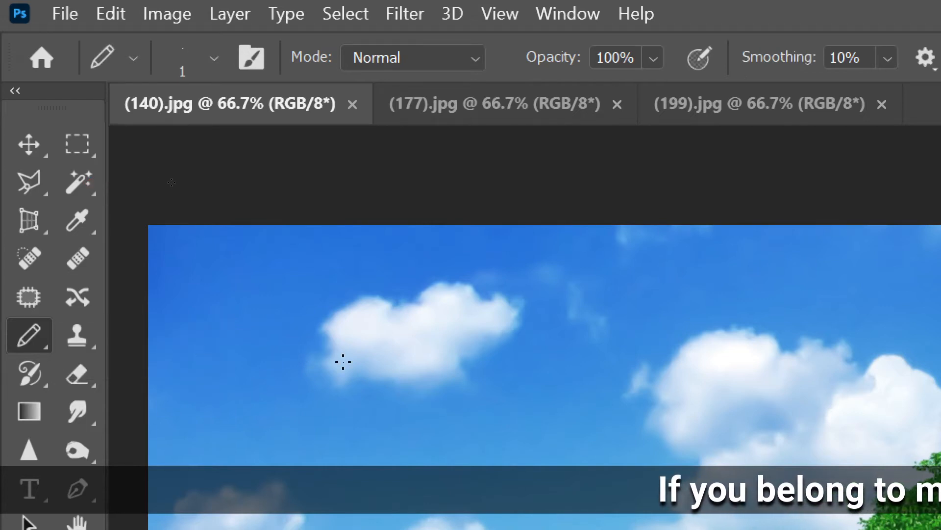
{"action": "key", "text": "bracketright"}
{"action": "key", "text": "bracketright"}
{"action": "key", "text": "bracketright"}
{"action": "key", "text": "bracketright"}
{"action": "key", "text": "bracketright"}
{"action": "key", "text": "bracketright"}
{"action": "key", "text": "bracketright"}
{"action": "key", "text": "bracketright"}
{"action": "key", "text": "bracketright"}
{"action": "key", "text": "bracketright"}
{"action": "key", "text": "bracketright"}
{"action": "key", "text": "bracketright"}
{"action": "key", "text": "bracketright"}
{"action": "key", "text": "bracketright"}
{"action": "key", "text": "bracketright"}
{"action": "key", "text": "bracketright"}
{"action": "key", "text": "bracketright"}
{"action": "key", "text": "bracketright"}
{"action": "key", "text": "bracketright"}
{"action": "key", "text": "bracketright"}
{"action": "key", "text": "bracketleft"}
{"action": "key", "text": "bracketleft"}
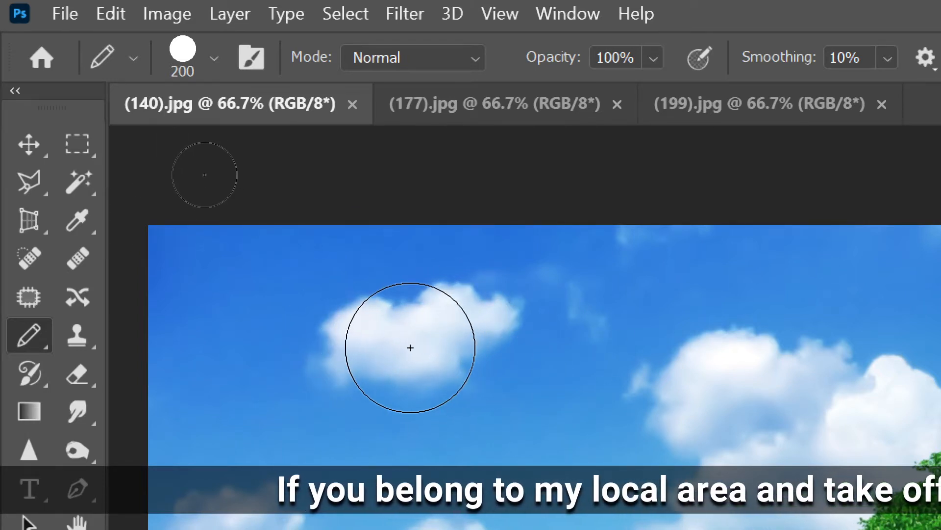
{"action": "key", "text": "bracketleft"}
{"action": "key", "text": "bracketleft"}
{"action": "key", "text": "bracketleft"}
{"action": "key", "text": "bracketleft"}
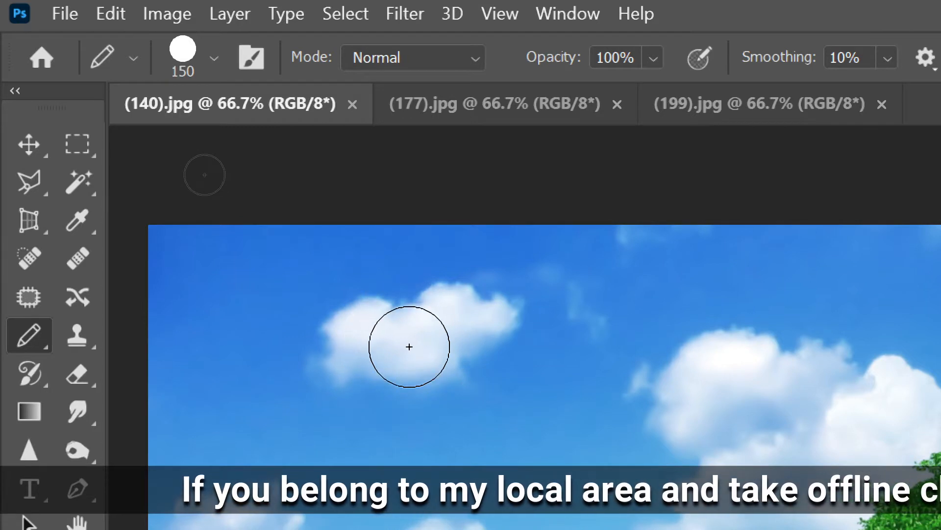
Return to the soft Brush Tool at a 150 px size.
{"action": "left_click", "coordinate": [34, 336]}
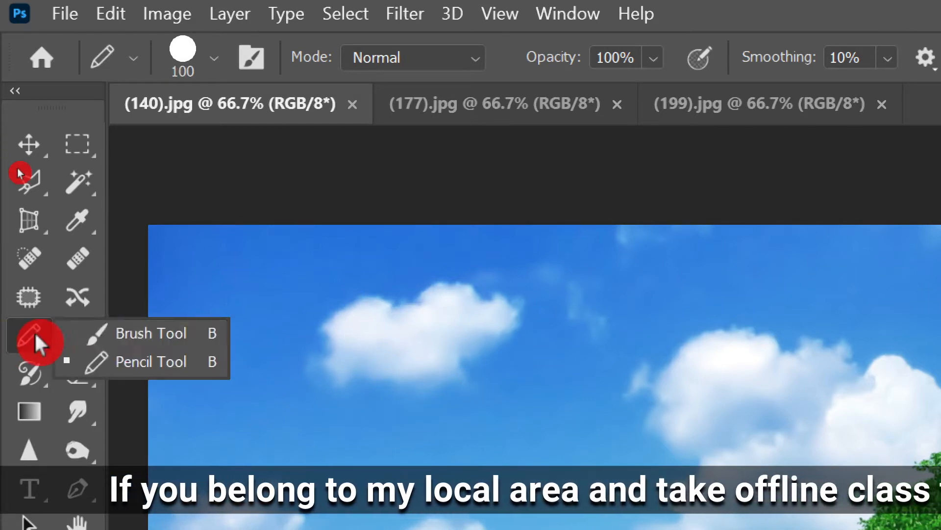
{"action": "left_click", "coordinate": [118, 334]}
{"action": "key", "text": "bracketleft"}
{"action": "key", "text": "bracketleft"}
{"action": "key", "text": "bracketleft"}
{"action": "key", "text": "bracketleft"}
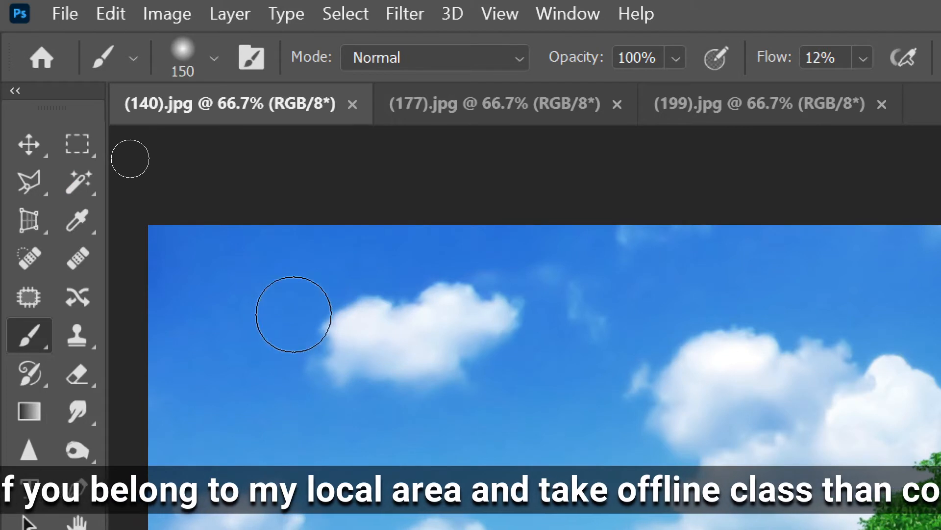
{"action": "left_click_drag", "start_coordinate": [220, 334], "coordinate": [600, 271]}
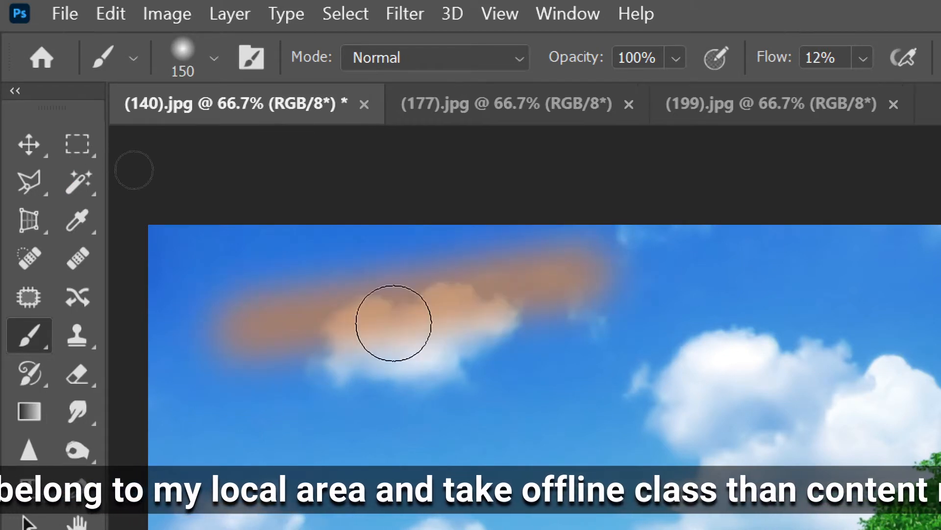
{"action": "right_click", "coordinate": [39, 330]}
{"action": "left_click", "coordinate": [118, 367]}
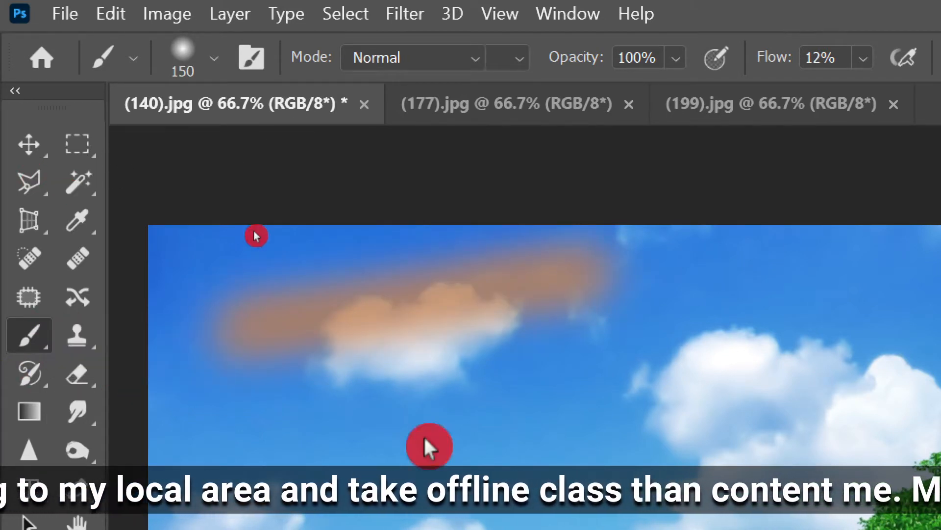
{"action": "left_click_drag", "start_coordinate": [285, 432], "coordinate": [625, 406]}
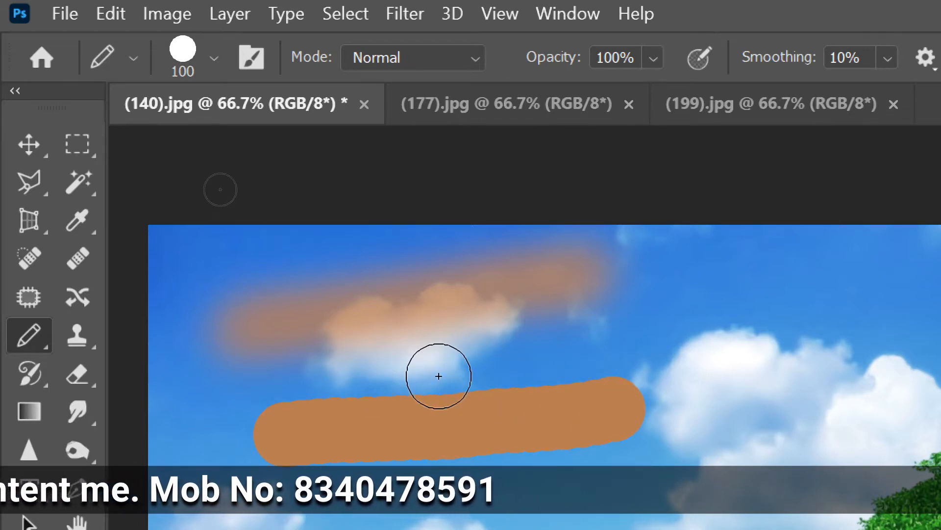
{"action": "key", "text": "ctrl+z"}
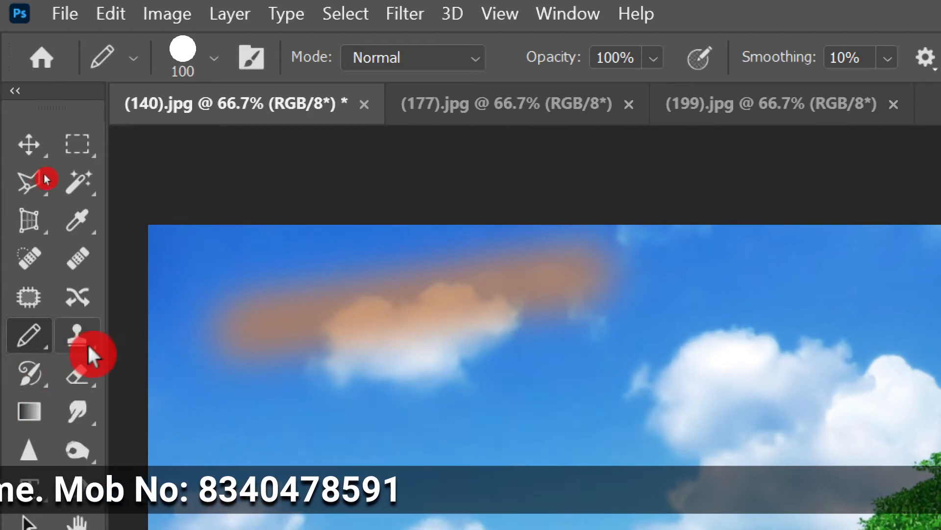
{"action": "key", "text": "ctrl+z"}
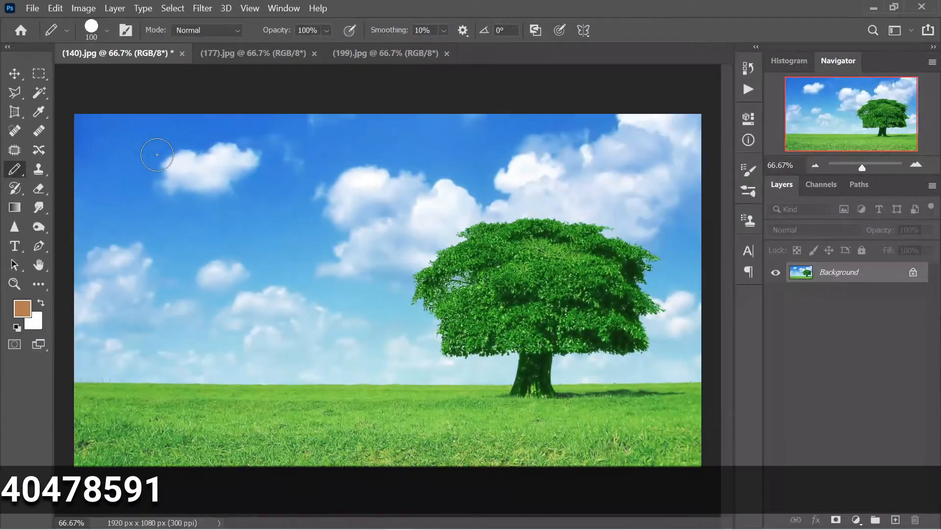
Select the Clone Stamp Tool (70 px, 70% flow, sampling all layers).
{"action": "left_click", "coordinate": [39, 172]}
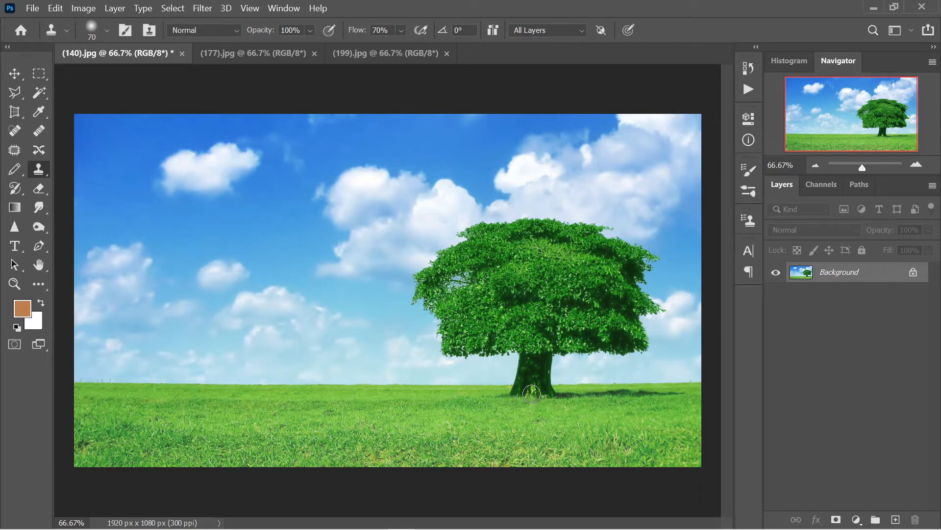
{"action": "key", "text": "ctrl+plus"}
{"action": "left_click_drag", "start_coordinate": [531, 392], "coordinate": [374, 299]}
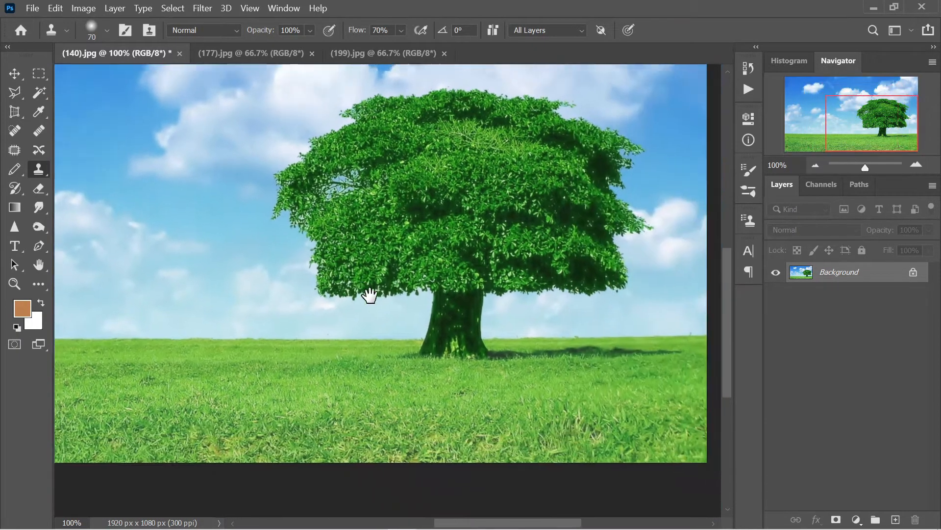
{"action": "key", "text": "alt"}
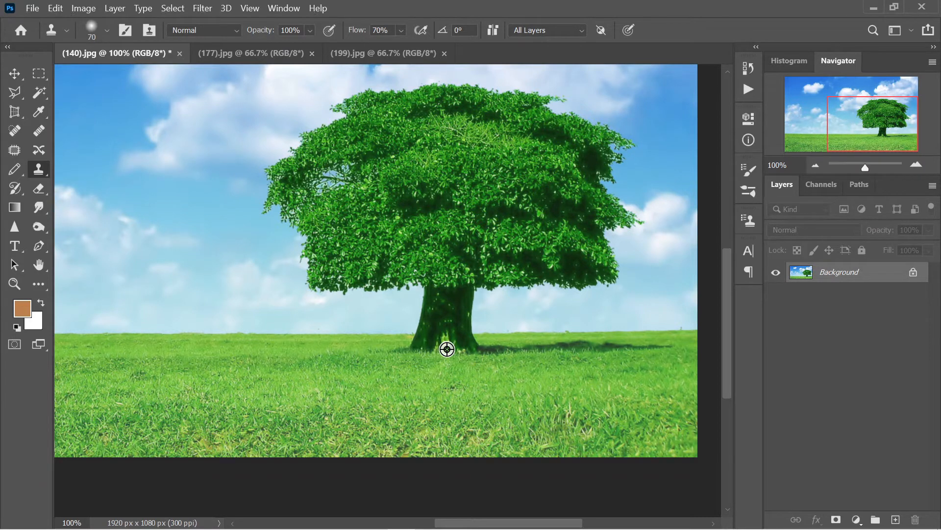
{"action": "left_click_drag", "start_coordinate": [447, 349], "coordinate": [446, 349]}
{"action": "mouse_move", "coordinate": [266, 340]}
{"action": "left_mouse_down"}
{"action": "mouse_move", "coordinate": [351, 343]}
{"action": "mouse_move", "coordinate": [563, 381]}
{"action": "mouse_move", "coordinate": [505, 381]}
{"action": "left_mouse_up"}
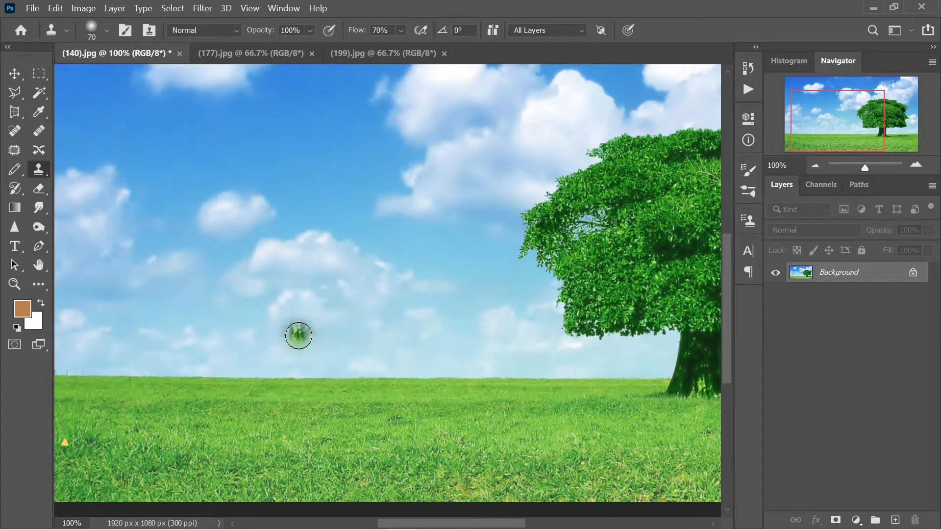
{"action": "key", "text": "bracketright"}
{"action": "key", "text": "bracketright"}
{"action": "key", "text": "bracketright"}
{"action": "key", "text": "bracketright"}
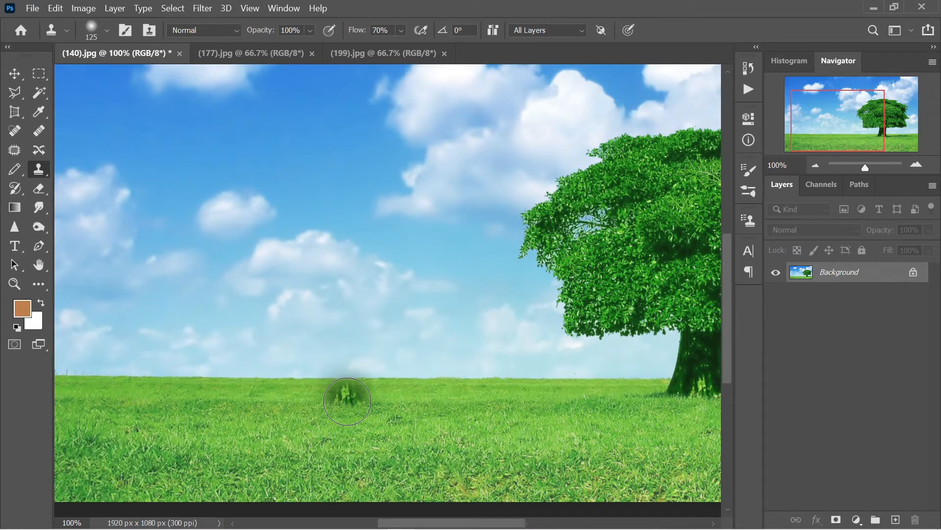
{"action": "mouse_move", "coordinate": [347, 405]}
{"action": "left_mouse_down"}
{"action": "mouse_move", "coordinate": [351, 349]}
{"action": "mouse_move", "coordinate": [323, 405]}
{"action": "mouse_move", "coordinate": [349, 373]}
{"action": "mouse_move", "coordinate": [354, 408]}
{"action": "mouse_move", "coordinate": [359, 298]}
{"action": "mouse_move", "coordinate": [351, 307]}
{"action": "mouse_move", "coordinate": [254, 322]}
{"action": "mouse_move", "coordinate": [282, 325]}
{"action": "mouse_move", "coordinate": [216, 320]}
{"action": "mouse_move", "coordinate": [254, 318]}
{"action": "mouse_move", "coordinate": [235, 322]}
{"action": "mouse_move", "coordinate": [276, 269]}
{"action": "mouse_move", "coordinate": [251, 303]}
{"action": "mouse_move", "coordinate": [242, 272]}
{"action": "mouse_move", "coordinate": [251, 238]}
{"action": "mouse_move", "coordinate": [208, 308]}
{"action": "mouse_move", "coordinate": [233, 257]}
{"action": "mouse_move", "coordinate": [264, 305]}
{"action": "left_mouse_up"}
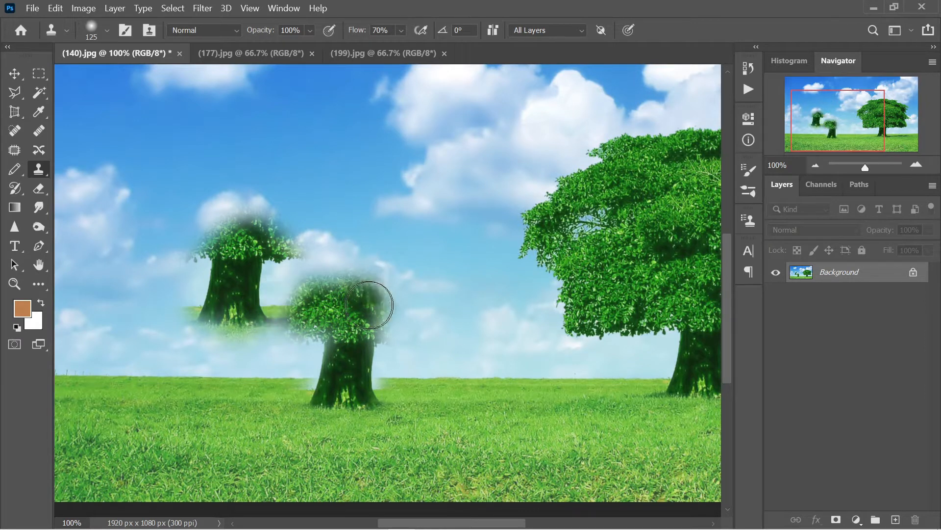
{"action": "mouse_move", "coordinate": [417, 305]}
{"action": "left_mouse_down"}
{"action": "mouse_move", "coordinate": [435, 244]}
{"action": "mouse_move", "coordinate": [397, 287]}
{"action": "mouse_move", "coordinate": [415, 220]}
{"action": "mouse_move", "coordinate": [345, 309]}
{"action": "mouse_move", "coordinate": [403, 179]}
{"action": "mouse_move", "coordinate": [308, 236]}
{"action": "mouse_move", "coordinate": [179, 247]}
{"action": "mouse_move", "coordinate": [268, 269]}
{"action": "mouse_move", "coordinate": [333, 298]}
{"action": "mouse_move", "coordinate": [430, 284]}
{"action": "left_mouse_up"}
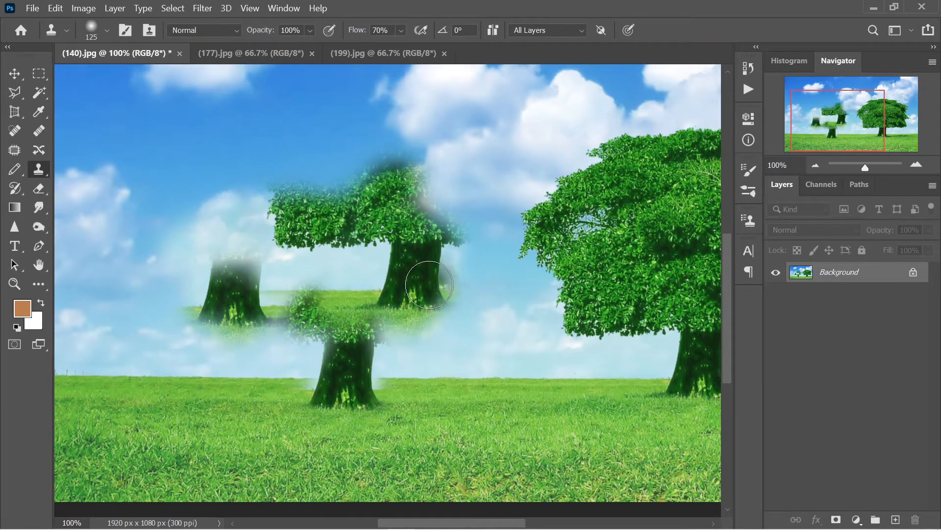
{"action": "key", "text": "ctrl+z"}
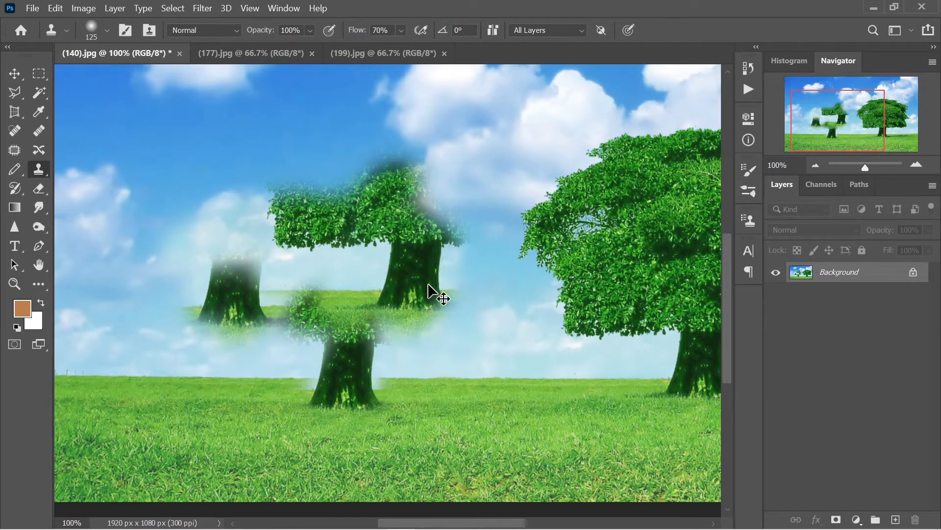
{"action": "key", "text": "ctrl+z"}
{"action": "key", "text": "ctrl+z"}
{"action": "key", "text": "ctrl+z"}
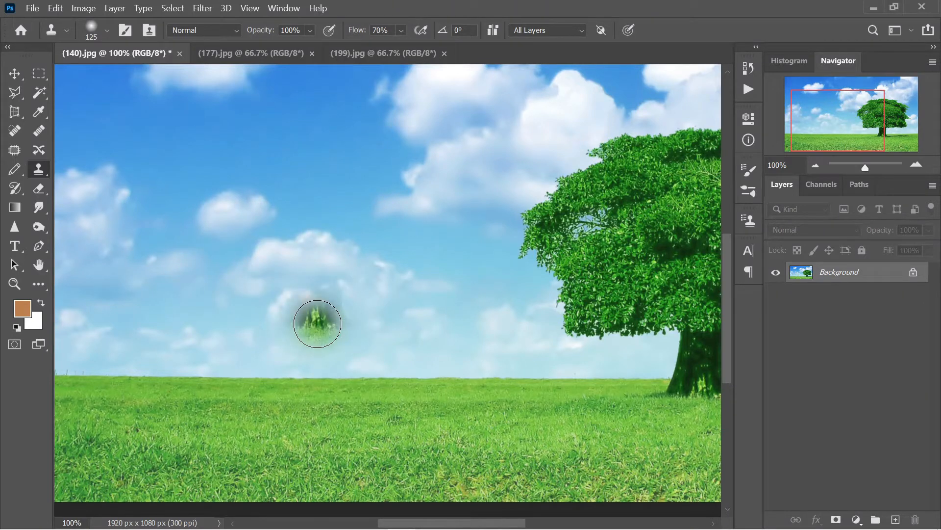
{"action": "key", "text": "space"}
{"action": "left_click_drag", "start_coordinate": [479, 361], "coordinate": [351, 339]}
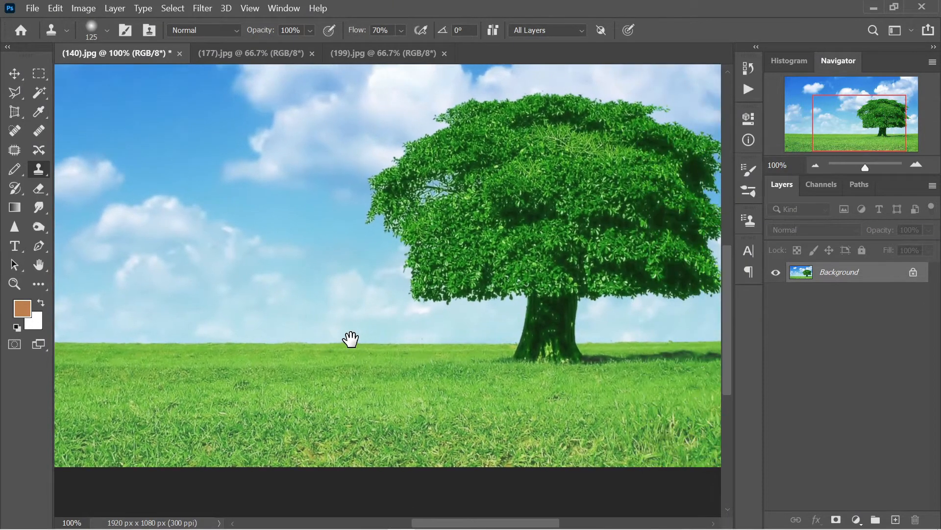
Sample the trunk base and clone a tree onto the grass at left, undoing the extra leftmost copy.
{"action": "left_click", "coordinate": [556, 358], "text": "alt"}
{"action": "left_click_drag", "start_coordinate": [511, 354], "coordinate": [458, 356]}
{"action": "key", "text": "space"}
{"action": "left_click_drag", "start_coordinate": [321, 351], "coordinate": [494, 361]}
{"action": "left_click", "coordinate": [370, 350]}
{"action": "left_click", "coordinate": [329, 360]}
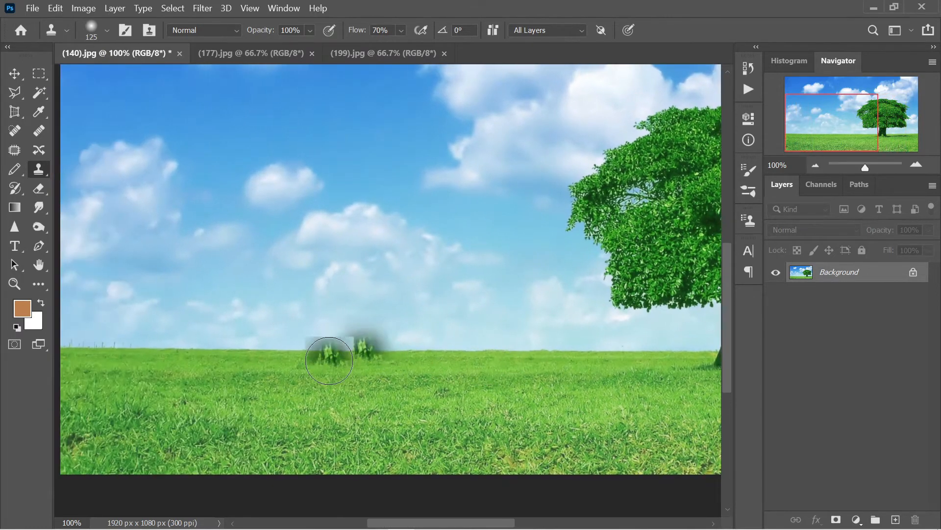
{"action": "mouse_move", "coordinate": [329, 360]}
{"action": "left_mouse_down"}
{"action": "mouse_move", "coordinate": [348, 301]}
{"action": "mouse_move", "coordinate": [348, 362]}
{"action": "mouse_move", "coordinate": [285, 384]}
{"action": "mouse_move", "coordinate": [319, 340]}
{"action": "mouse_move", "coordinate": [321, 309]}
{"action": "mouse_move", "coordinate": [257, 276]}
{"action": "mouse_move", "coordinate": [377, 274]}
{"action": "mouse_move", "coordinate": [375, 298]}
{"action": "mouse_move", "coordinate": [408, 285]}
{"action": "mouse_move", "coordinate": [416, 257]}
{"action": "mouse_move", "coordinate": [265, 246]}
{"action": "mouse_move", "coordinate": [254, 288]}
{"action": "mouse_move", "coordinate": [181, 289]}
{"action": "mouse_move", "coordinate": [187, 232]}
{"action": "mouse_move", "coordinate": [159, 296]}
{"action": "mouse_move", "coordinate": [212, 246]}
{"action": "mouse_move", "coordinate": [247, 239]}
{"action": "mouse_move", "coordinate": [217, 250]}
{"action": "left_mouse_up"}
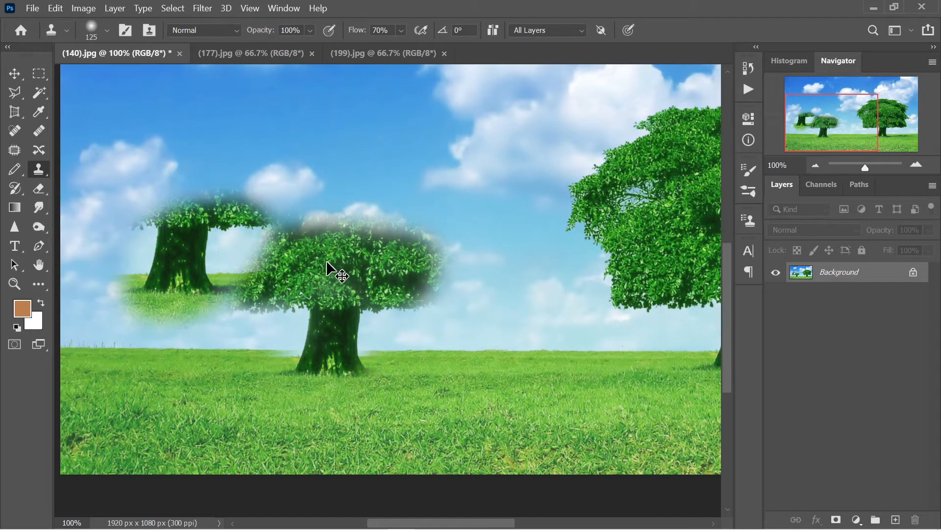
{"action": "key", "text": "ctrl+z"}
{"action": "key", "text": "ctrl+z"}
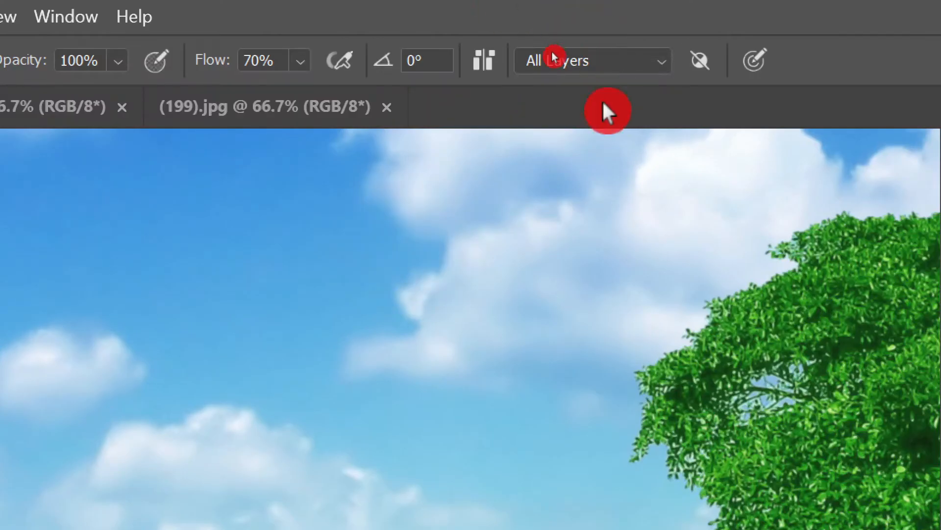
Enable Aligned, keep Sample on All Layers, and add an empty Layer 1 above Background.
{"action": "left_click", "coordinate": [492, 69]}
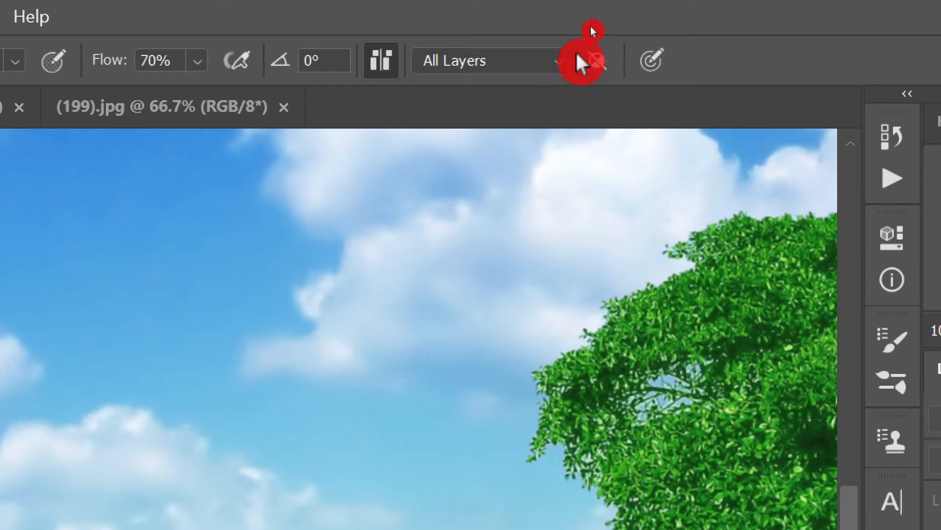
{"action": "left_click", "coordinate": [559, 62]}
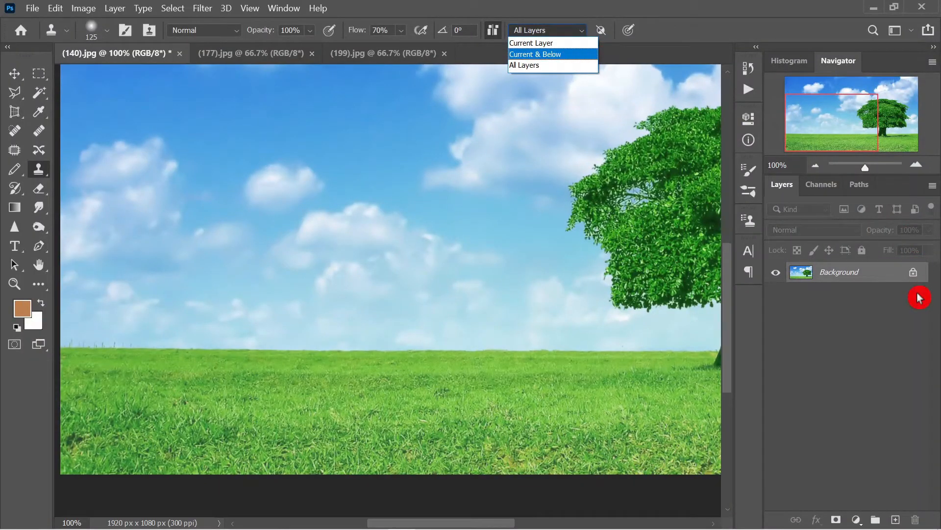
{"action": "left_click", "coordinate": [905, 319]}
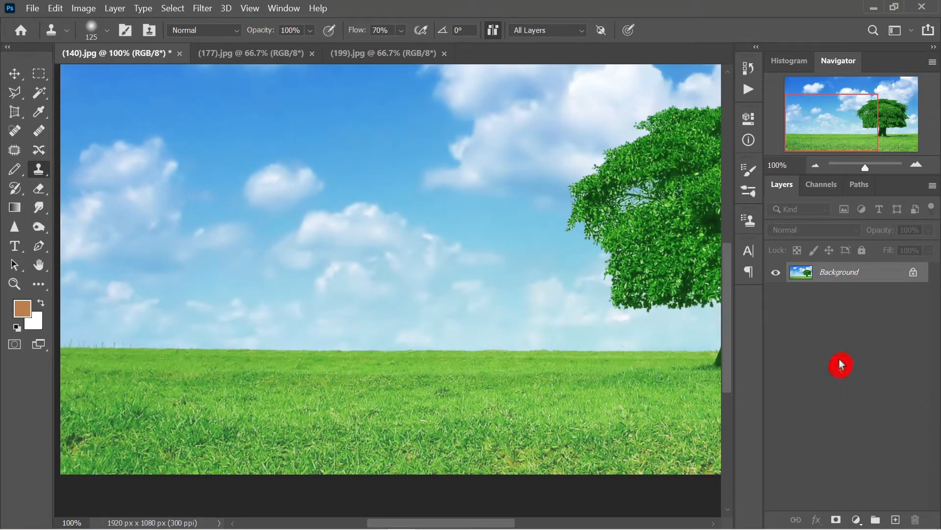
{"action": "left_click", "coordinate": [897, 519]}
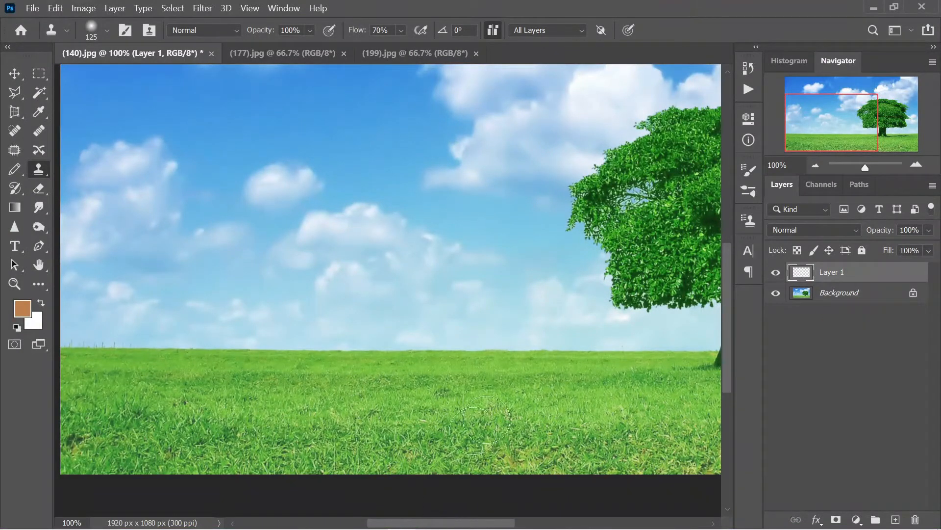
Set Sample to Current Layer, place the clone source on the horizon, and show Background again.
{"action": "left_click_drag", "start_coordinate": [584, 328], "coordinate": [339, 318]}
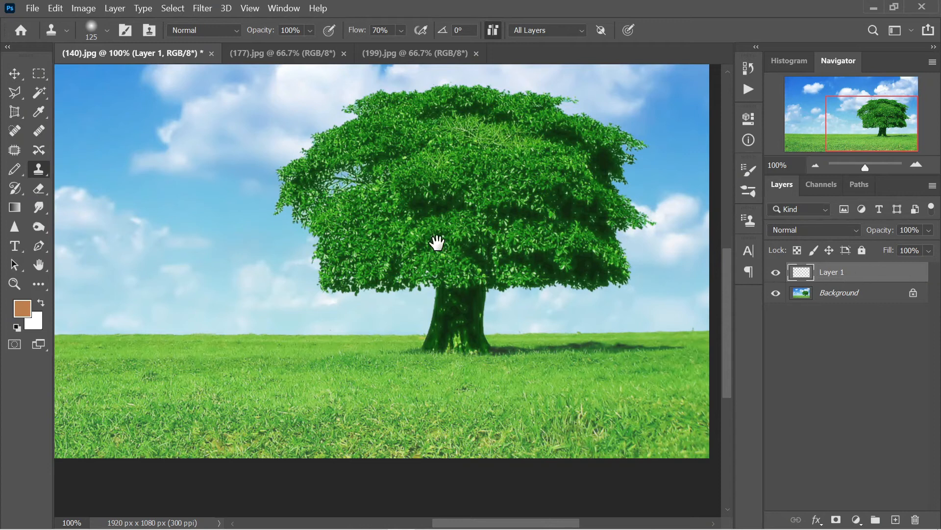
{"action": "left_click_drag", "start_coordinate": [437, 241], "coordinate": [717, 241]}
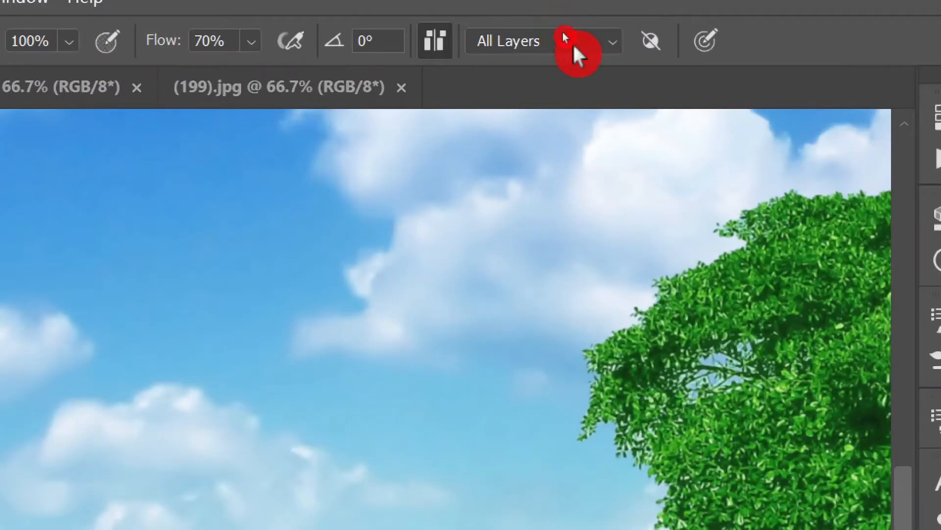
{"action": "left_click", "coordinate": [563, 32]}
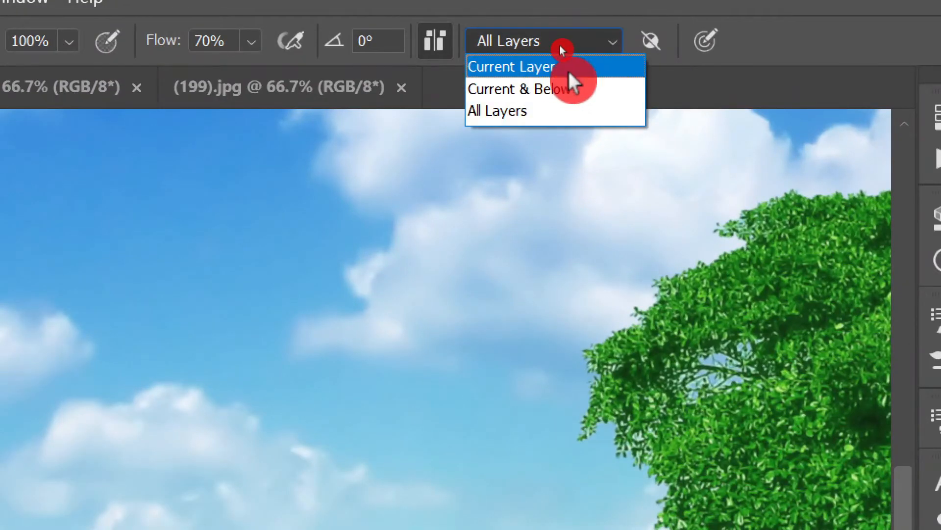
{"action": "left_click", "coordinate": [568, 73]}
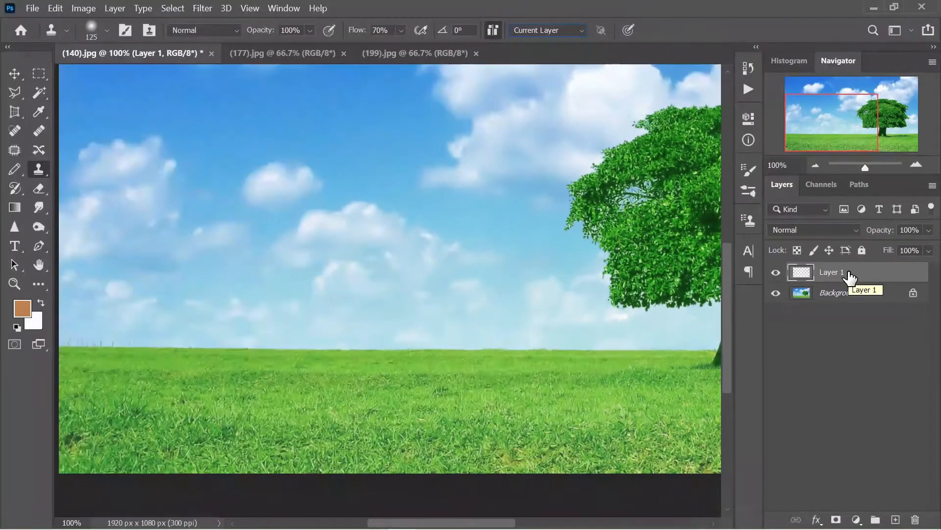
{"action": "left_click", "coordinate": [320, 347], "text": "alt"}
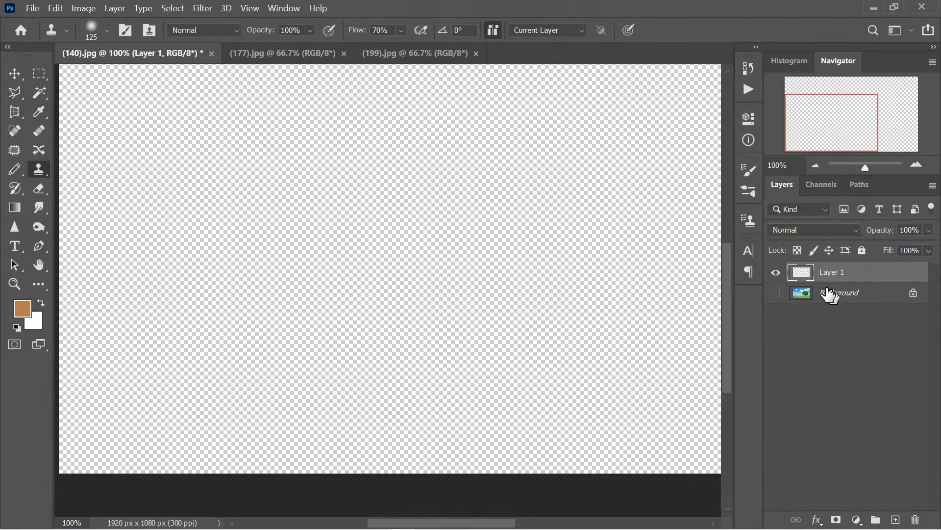
{"action": "left_click", "coordinate": [775, 293]}
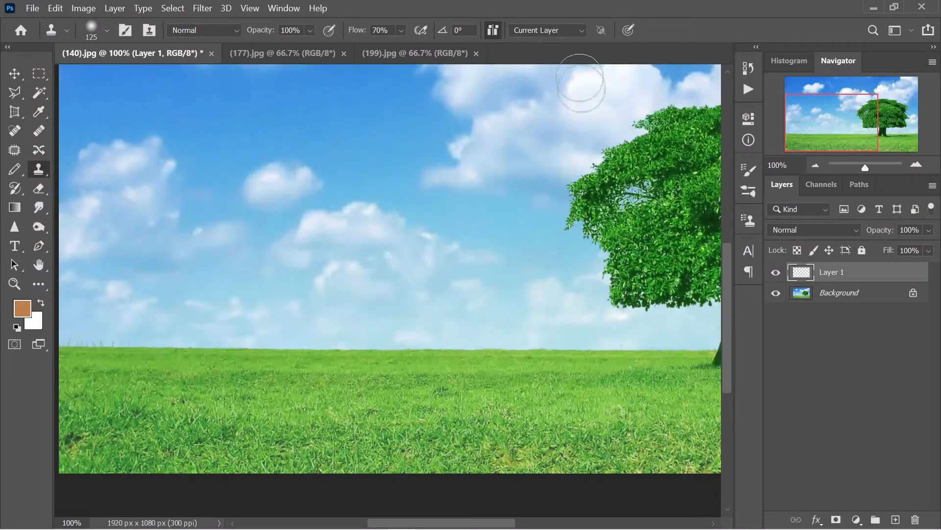
{"action": "left_click", "coordinate": [585, 35]}
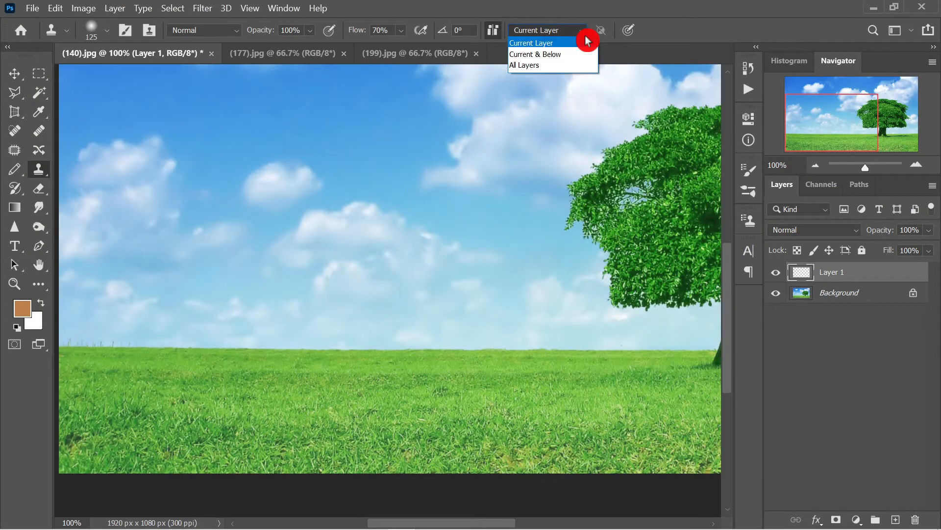
Switch Sample back to All Layers and pan so the tree sits at the right.
{"action": "left_click", "coordinate": [576, 66]}
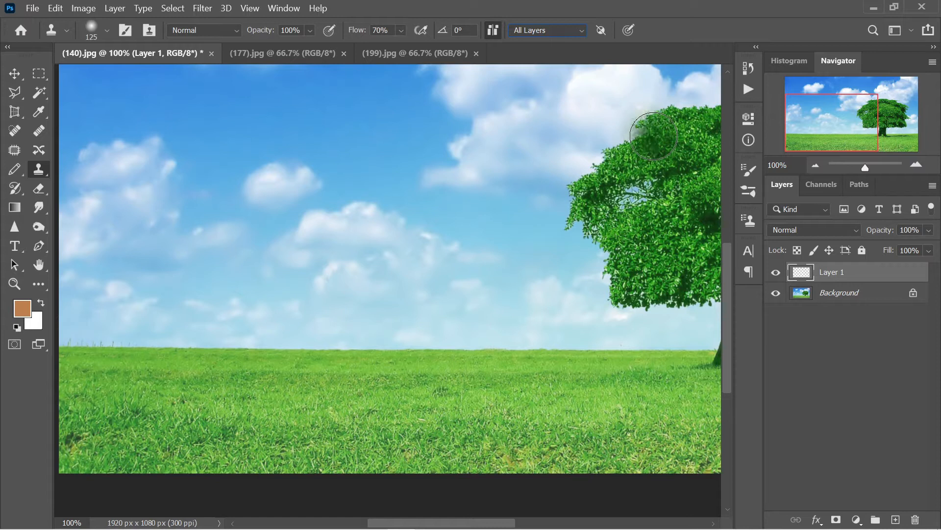
{"action": "mouse_move", "coordinate": [645, 286]}
{"action": "left_mouse_down"}
{"action": "mouse_move", "coordinate": [295, 226]}
{"action": "mouse_move", "coordinate": [312, 248]}
{"action": "left_mouse_up"}
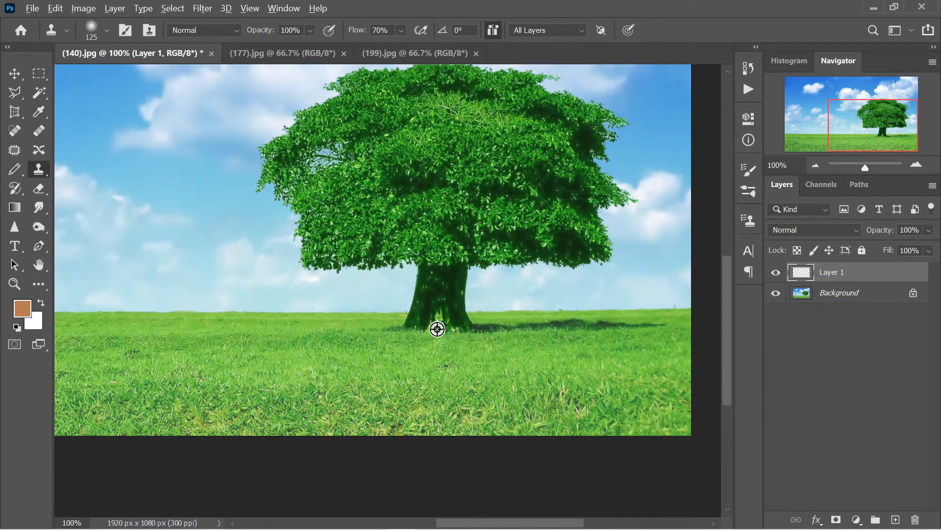
{"action": "left_click_drag", "start_coordinate": [334, 334], "coordinate": [645, 368]}
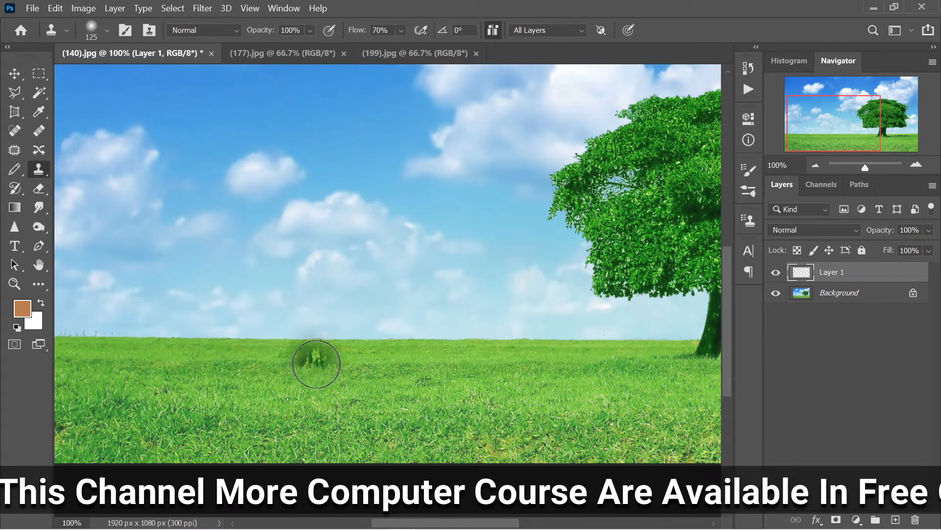
Paint the cloned trunk, shadow and canopy on Layer 1 to the left of the original tree.
{"action": "mouse_move", "coordinate": [306, 360]}
{"action": "left_mouse_down"}
{"action": "mouse_move", "coordinate": [306, 326]}
{"action": "mouse_move", "coordinate": [290, 363]}
{"action": "mouse_move", "coordinate": [444, 363]}
{"action": "left_mouse_up"}
{"action": "mouse_move", "coordinate": [311, 339]}
{"action": "left_mouse_down"}
{"action": "mouse_move", "coordinate": [330, 278]}
{"action": "mouse_move", "coordinate": [309, 280]}
{"action": "mouse_move", "coordinate": [310, 261]}
{"action": "left_mouse_up"}
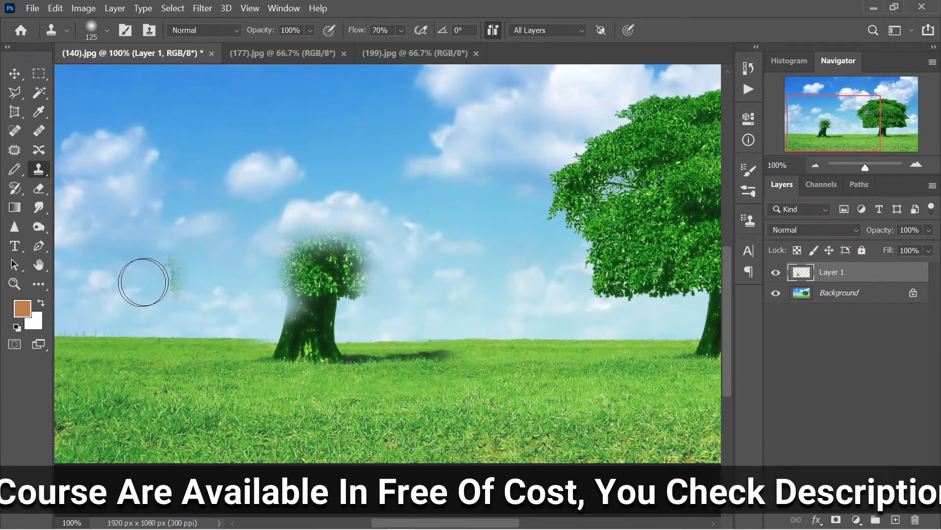
{"action": "mouse_move", "coordinate": [200, 278]}
{"action": "left_mouse_down"}
{"action": "mouse_move", "coordinate": [280, 276]}
{"action": "mouse_move", "coordinate": [280, 249]}
{"action": "mouse_move", "coordinate": [330, 233]}
{"action": "mouse_move", "coordinate": [358, 208]}
{"action": "mouse_move", "coordinate": [302, 202]}
{"action": "mouse_move", "coordinate": [331, 192]}
{"action": "mouse_move", "coordinate": [297, 169]}
{"action": "mouse_move", "coordinate": [311, 182]}
{"action": "mouse_move", "coordinate": [309, 138]}
{"action": "mouse_move", "coordinate": [427, 144]}
{"action": "mouse_move", "coordinate": [381, 155]}
{"action": "mouse_move", "coordinate": [362, 183]}
{"action": "mouse_move", "coordinate": [281, 202]}
{"action": "mouse_move", "coordinate": [303, 200]}
{"action": "mouse_move", "coordinate": [310, 186]}
{"action": "mouse_move", "coordinate": [296, 228]}
{"action": "mouse_move", "coordinate": [326, 214]}
{"action": "left_mouse_up"}
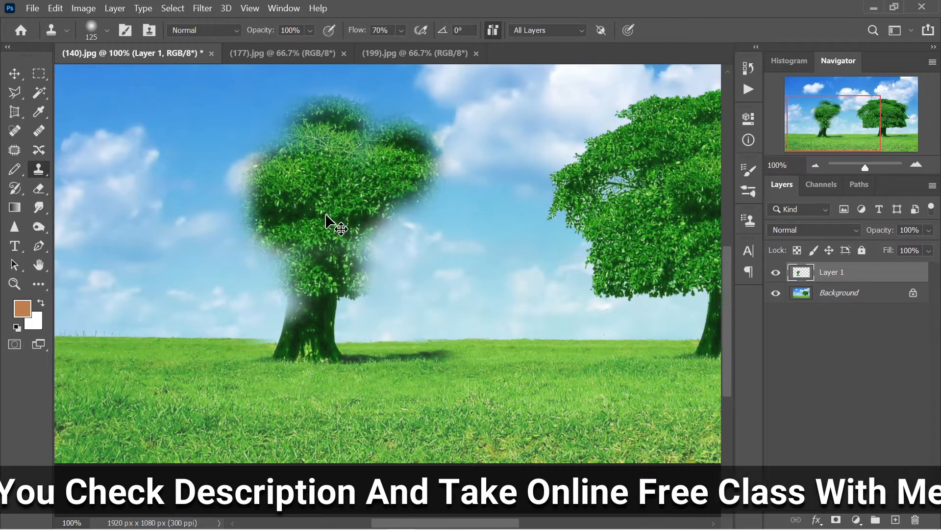
{"action": "key", "text": "ctrl+minus"}
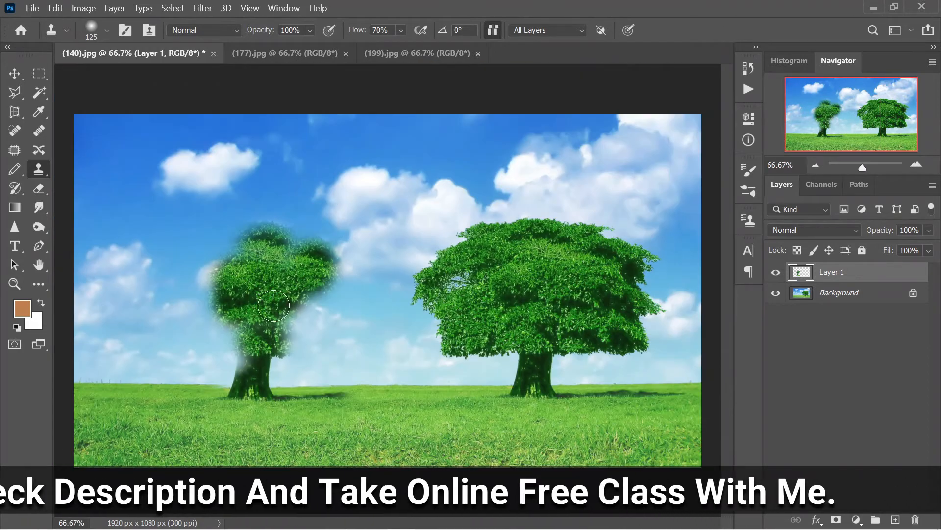
{"action": "mouse_move", "coordinate": [285, 308]}
{"action": "left_mouse_down"}
{"action": "mouse_move", "coordinate": [285, 333]}
{"action": "mouse_move", "coordinate": [325, 304]}
{"action": "mouse_move", "coordinate": [314, 337]}
{"action": "mouse_move", "coordinate": [293, 343]}
{"action": "mouse_move", "coordinate": [318, 344]}
{"action": "mouse_move", "coordinate": [336, 318]}
{"action": "mouse_move", "coordinate": [337, 268]}
{"action": "mouse_move", "coordinate": [347, 340]}
{"action": "mouse_move", "coordinate": [325, 347]}
{"action": "mouse_move", "coordinate": [354, 316]}
{"action": "mouse_move", "coordinate": [353, 273]}
{"action": "mouse_move", "coordinate": [343, 261]}
{"action": "mouse_move", "coordinate": [324, 291]}
{"action": "mouse_move", "coordinate": [303, 288]}
{"action": "mouse_move", "coordinate": [342, 255]}
{"action": "mouse_move", "coordinate": [288, 239]}
{"action": "mouse_move", "coordinate": [316, 235]}
{"action": "left_mouse_up"}
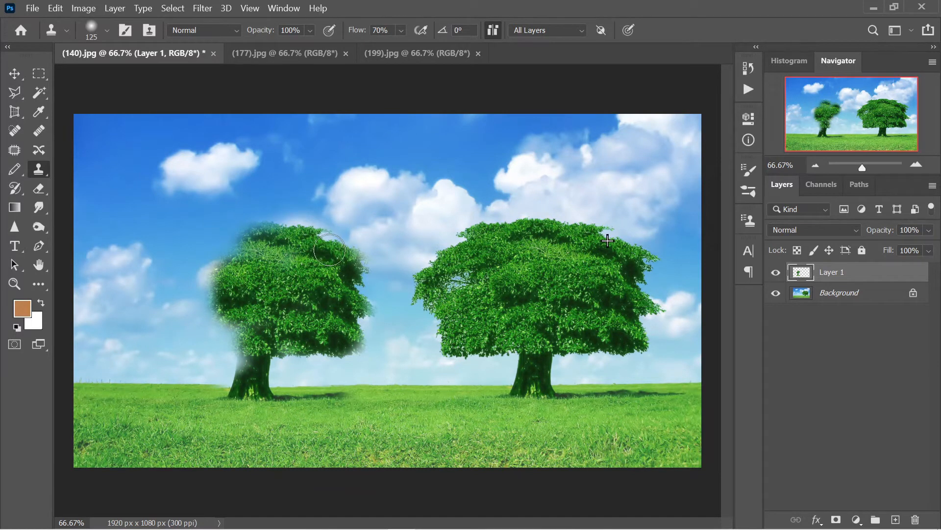
Fill out the cloned crown's edges and shadow, undo a stray sky patch, and clone sky between trees.
{"action": "mouse_move", "coordinate": [282, 234]}
{"action": "left_mouse_down"}
{"action": "mouse_move", "coordinate": [225, 242]}
{"action": "mouse_move", "coordinate": [179, 296]}
{"action": "mouse_move", "coordinate": [178, 305]}
{"action": "mouse_move", "coordinate": [201, 316]}
{"action": "mouse_move", "coordinate": [209, 286]}
{"action": "mouse_move", "coordinate": [226, 321]}
{"action": "mouse_move", "coordinate": [218, 281]}
{"action": "mouse_move", "coordinate": [246, 258]}
{"action": "mouse_move", "coordinate": [206, 275]}
{"action": "mouse_move", "coordinate": [235, 255]}
{"action": "mouse_move", "coordinate": [220, 236]}
{"action": "mouse_move", "coordinate": [133, 250]}
{"action": "mouse_move", "coordinate": [261, 188]}
{"action": "mouse_move", "coordinate": [146, 240]}
{"action": "mouse_move", "coordinate": [184, 245]}
{"action": "mouse_move", "coordinate": [167, 249]}
{"action": "mouse_move", "coordinate": [153, 293]}
{"action": "mouse_move", "coordinate": [132, 304]}
{"action": "left_mouse_up"}
{"action": "key", "text": "ctrl+z"}
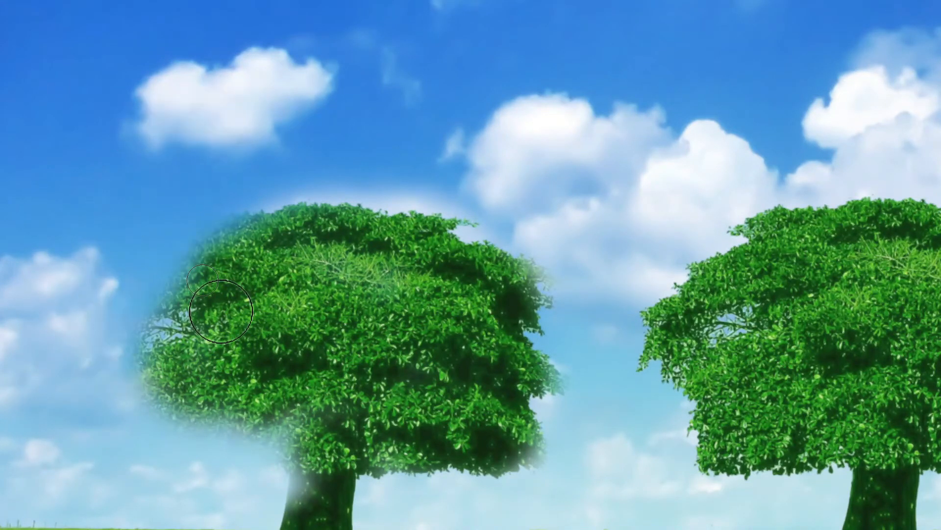
{"action": "mouse_move", "coordinate": [261, 218]}
{"action": "left_mouse_down"}
{"action": "mouse_move", "coordinate": [158, 276]}
{"action": "mouse_move", "coordinate": [184, 255]}
{"action": "mouse_move", "coordinate": [136, 334]}
{"action": "mouse_move", "coordinate": [104, 342]}
{"action": "mouse_move", "coordinate": [111, 405]}
{"action": "mouse_move", "coordinate": [154, 417]}
{"action": "mouse_move", "coordinate": [211, 459]}
{"action": "mouse_move", "coordinate": [303, 451]}
{"action": "left_mouse_up"}
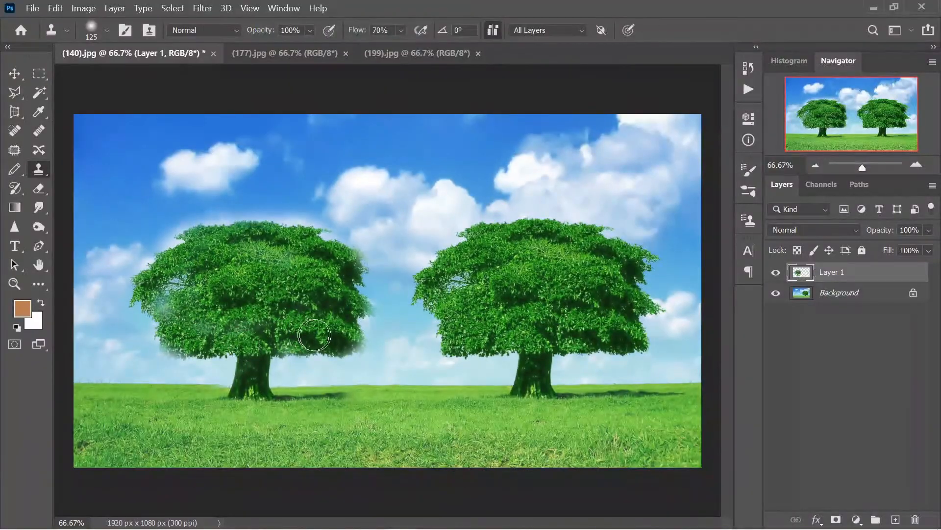
{"action": "mouse_move", "coordinate": [315, 335]}
{"action": "left_mouse_down"}
{"action": "mouse_move", "coordinate": [350, 347]}
{"action": "mouse_move", "coordinate": [359, 302]}
{"action": "mouse_move", "coordinate": [364, 326]}
{"action": "mouse_move", "coordinate": [362, 261]}
{"action": "mouse_move", "coordinate": [341, 252]}
{"action": "mouse_move", "coordinate": [224, 252]}
{"action": "mouse_move", "coordinate": [167, 304]}
{"action": "mouse_move", "coordinate": [158, 299]}
{"action": "mouse_move", "coordinate": [176, 324]}
{"action": "mouse_move", "coordinate": [167, 357]}
{"action": "mouse_move", "coordinate": [229, 347]}
{"action": "left_mouse_up"}
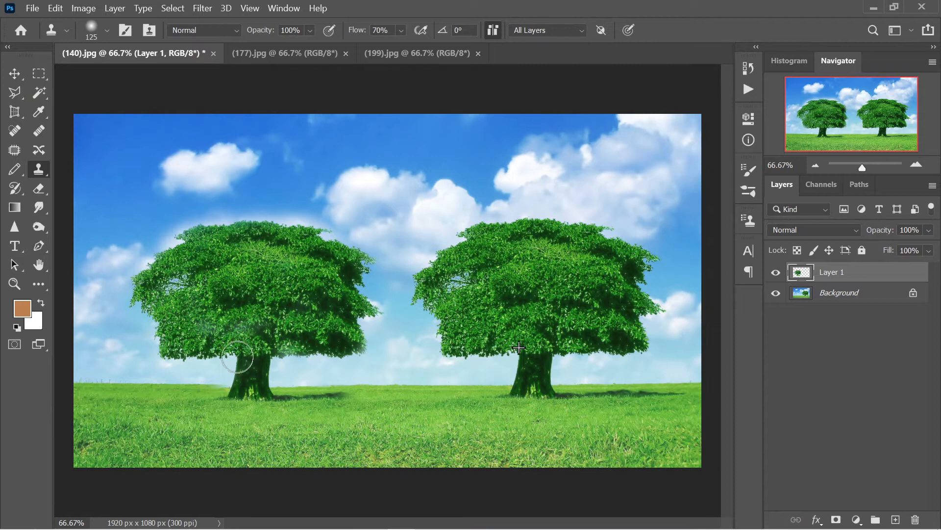
{"action": "left_click_drag", "start_coordinate": [360, 401], "coordinate": [403, 399]}
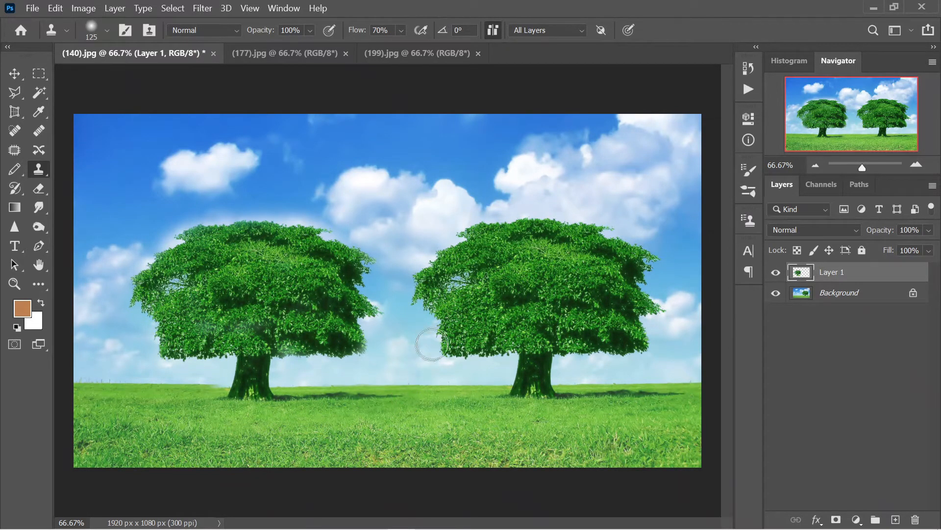
{"action": "mouse_move", "coordinate": [434, 306]}
{"action": "left_mouse_down"}
{"action": "mouse_move", "coordinate": [429, 356]}
{"action": "mouse_move", "coordinate": [429, 129]}
{"action": "left_mouse_up"}
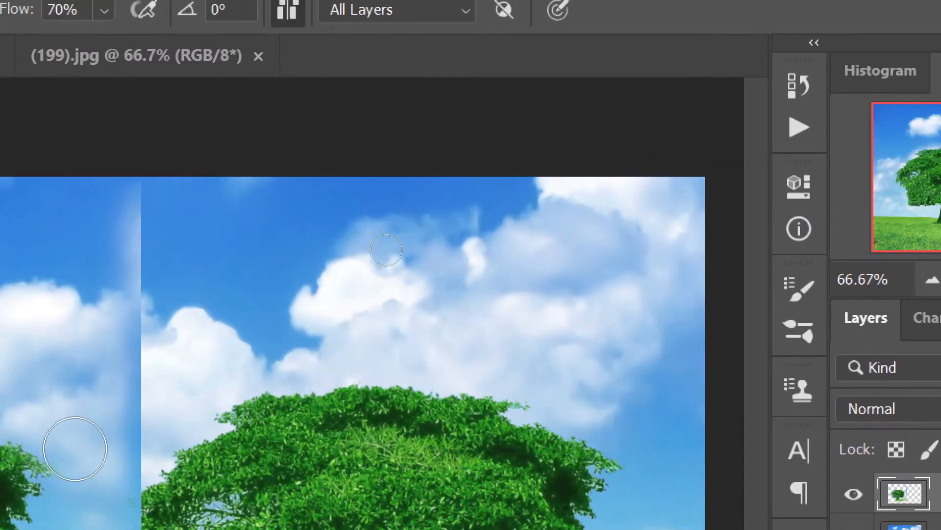
Add a last dab of cloned sky at the left, shrink the clone brush, and hide the Background layer.
{"action": "left_click", "coordinate": [75, 448]}
{"action": "key", "text": "bracketleft"}
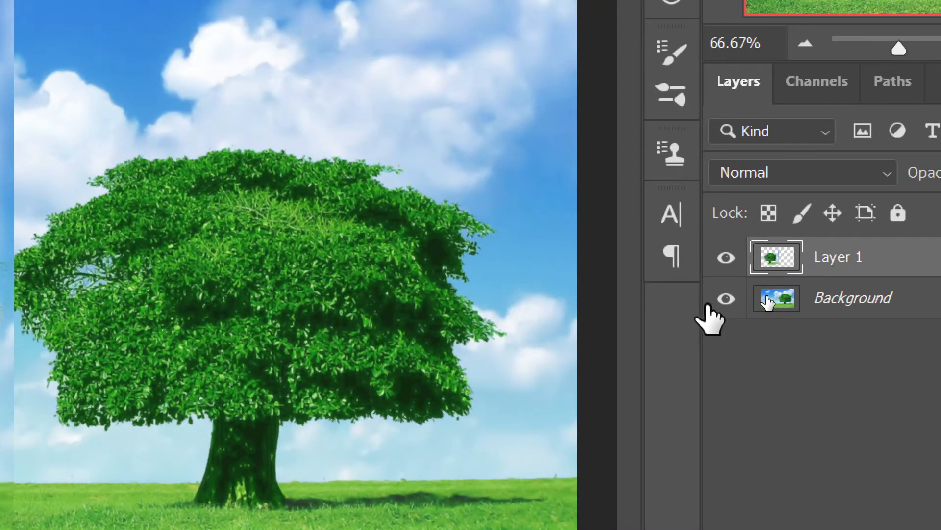
{"action": "left_click", "coordinate": [726, 299]}
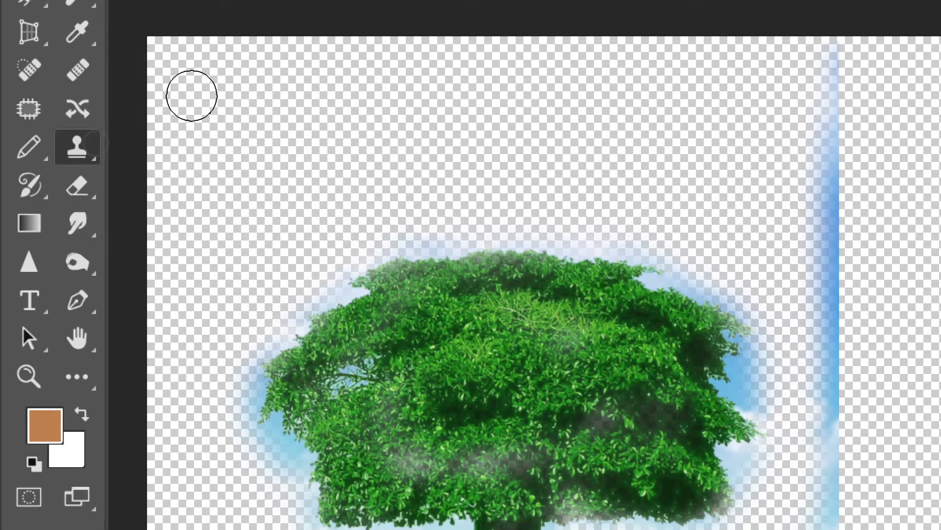
Erase the stray blue sky strip beside the tree with the Eraser set to 0% hardness.
{"action": "left_click", "coordinate": [77, 186]}
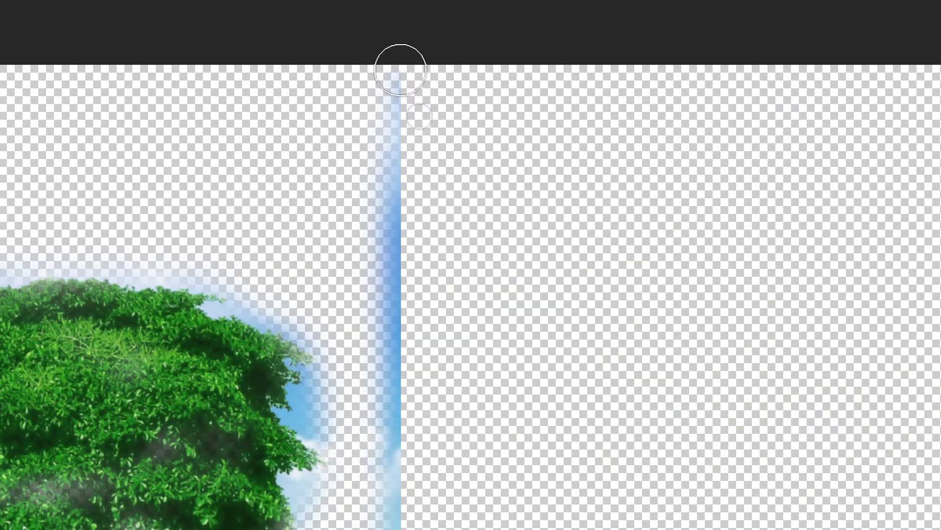
{"action": "left_click_drag", "start_coordinate": [838, 40], "coordinate": [829, 89]}
{"action": "left_click_drag", "start_coordinate": [391, 117], "coordinate": [384, 311]}
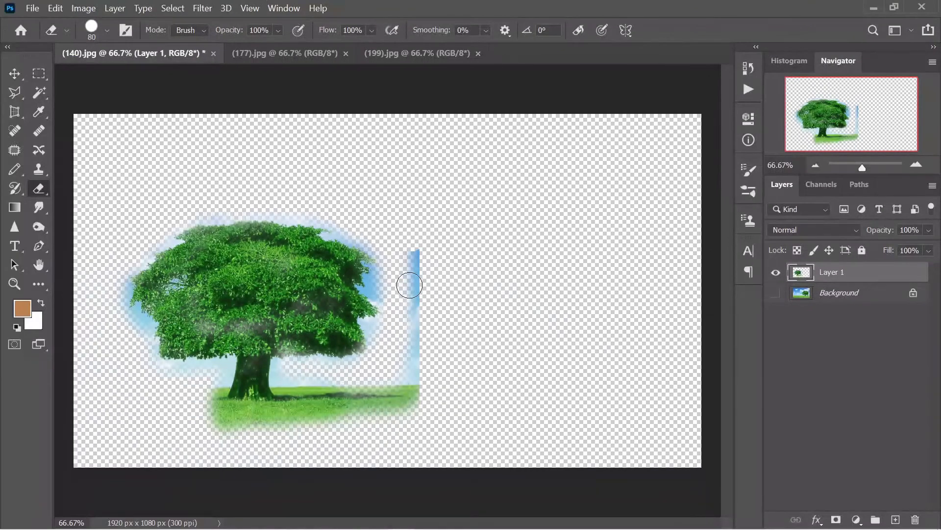
{"action": "left_click_drag", "start_coordinate": [416, 245], "coordinate": [419, 392]}
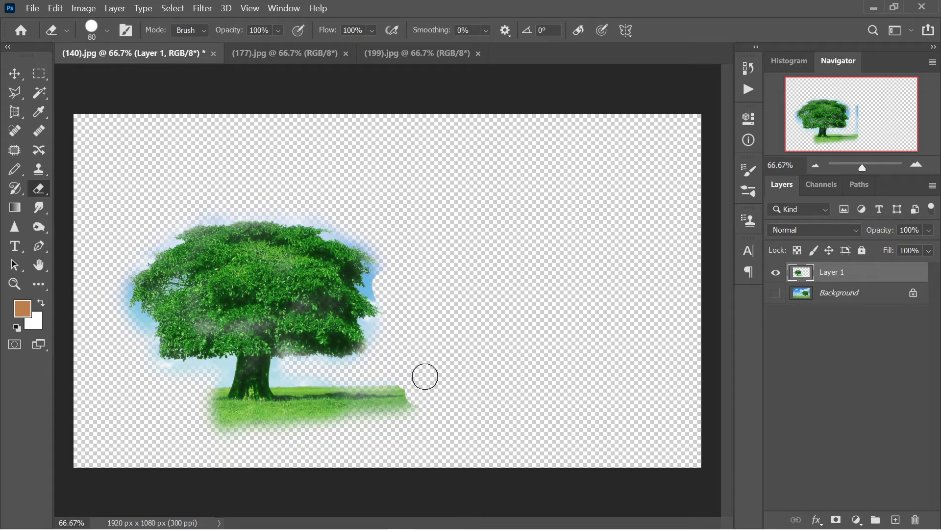
{"action": "left_click", "coordinate": [107, 30]}
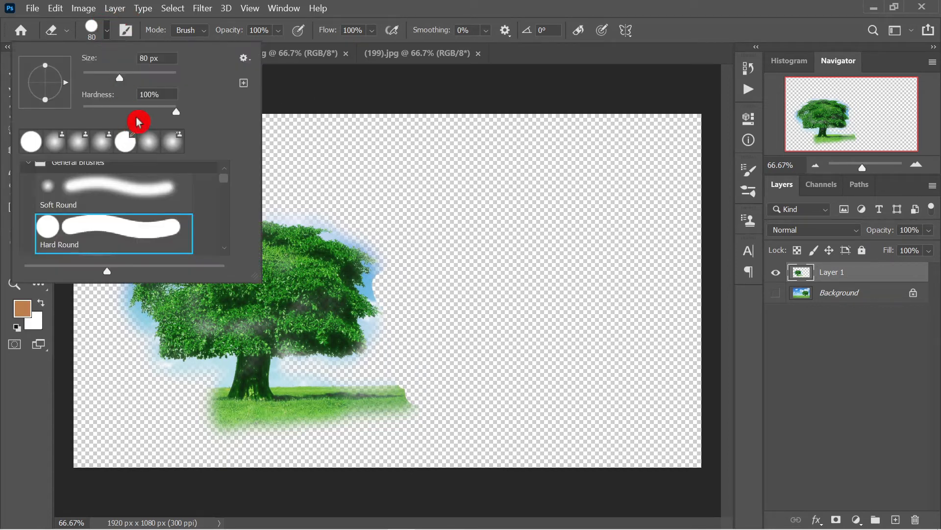
{"action": "left_click_drag", "start_coordinate": [176, 113], "coordinate": [82, 114]}
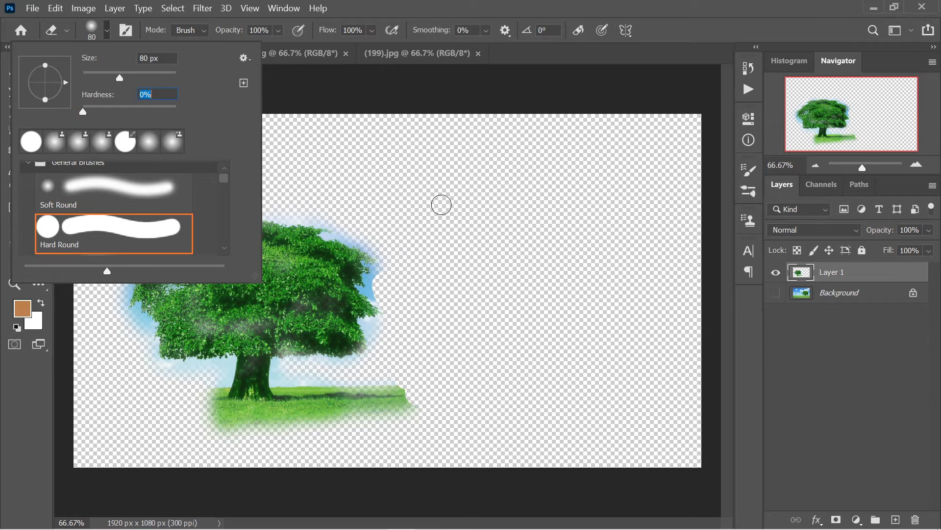
{"action": "left_click", "coordinate": [375, 203]}
{"action": "left_click_drag", "start_coordinate": [393, 256], "coordinate": [377, 326]}
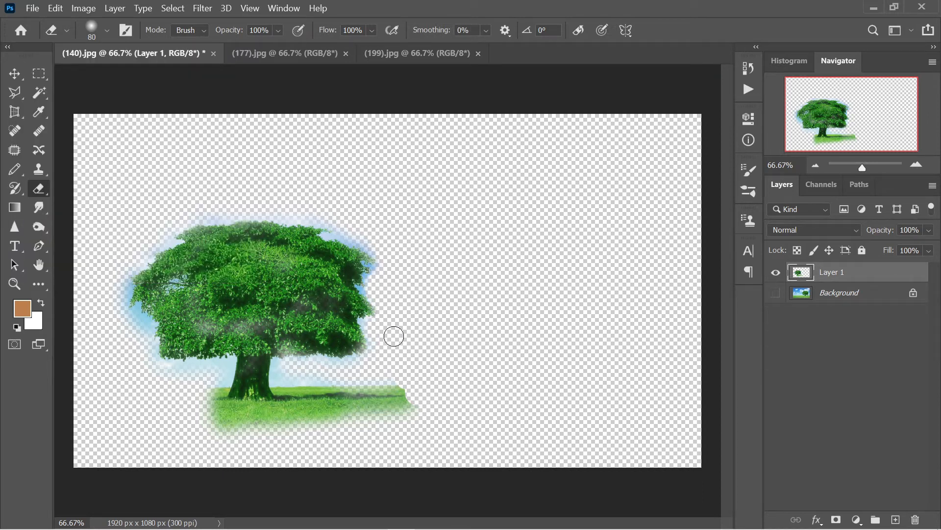
Zoom in and erase the sky around the tree's lower left and under the canopy with a 50 px eraser.
{"action": "key", "text": "ctrl+plus"}
{"action": "key", "text": "ctrl+plus"}
{"action": "left_click_drag", "start_coordinate": [318, 345], "coordinate": [620, 313]}
{"action": "mouse_move", "coordinate": [236, 412]}
{"action": "left_mouse_down"}
{"action": "mouse_move", "coordinate": [226, 393]}
{"action": "mouse_move", "coordinate": [188, 373]}
{"action": "mouse_move", "coordinate": [164, 221]}
{"action": "mouse_move", "coordinate": [143, 229]}
{"action": "mouse_move", "coordinate": [147, 260]}
{"action": "mouse_move", "coordinate": [124, 220]}
{"action": "mouse_move", "coordinate": [125, 128]}
{"action": "left_mouse_up"}
{"action": "key", "text": "["}
{"action": "key", "text": "bracketleft"}
{"action": "key", "text": "bracketleft"}
{"action": "key", "text": "bracketleft"}
{"action": "scroll", "coordinate": [183, 249], "scroll_direction": "down", "scroll_amount": 2}
{"action": "mouse_move", "coordinate": [253, 347]}
{"action": "left_mouse_down"}
{"action": "mouse_move", "coordinate": [403, 342]}
{"action": "mouse_move", "coordinate": [431, 330]}
{"action": "mouse_move", "coordinate": [421, 391]}
{"action": "mouse_move", "coordinate": [357, 410]}
{"action": "mouse_move", "coordinate": [368, 460]}
{"action": "mouse_move", "coordinate": [466, 510]}
{"action": "mouse_move", "coordinate": [539, 495]}
{"action": "left_mouse_up"}
{"action": "key", "text": "bracketleft"}
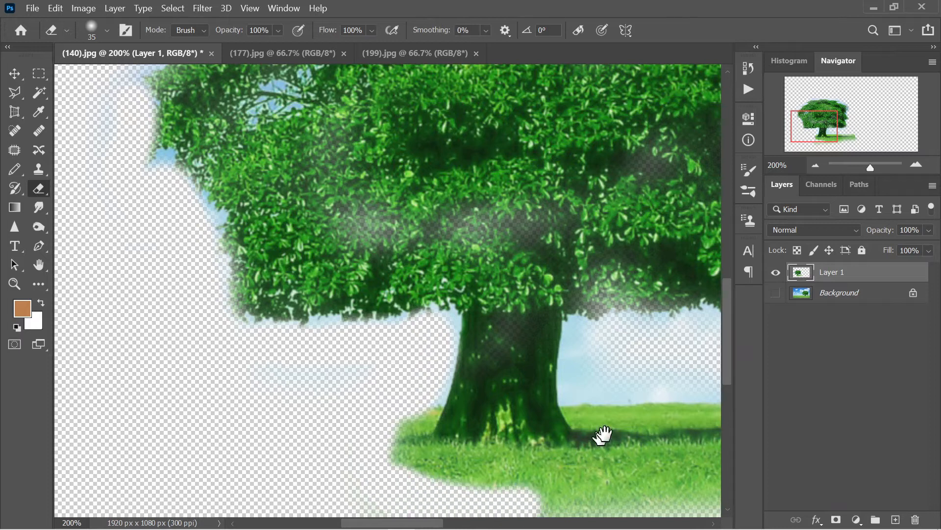
Erase the faded grass along the tree's bottom and right edges.
{"action": "left_click_drag", "start_coordinate": [603, 434], "coordinate": [420, 351]}
{"action": "key", "text": "bracketright"}
{"action": "mouse_move", "coordinate": [218, 473]}
{"action": "left_mouse_down"}
{"action": "mouse_move", "coordinate": [456, 454]}
{"action": "mouse_move", "coordinate": [314, 454]}
{"action": "mouse_move", "coordinate": [637, 466]}
{"action": "left_mouse_up"}
{"action": "mouse_move", "coordinate": [670, 429]}
{"action": "left_mouse_down"}
{"action": "mouse_move", "coordinate": [499, 401]}
{"action": "mouse_move", "coordinate": [322, 424]}
{"action": "mouse_move", "coordinate": [595, 425]}
{"action": "mouse_move", "coordinate": [572, 402]}
{"action": "mouse_move", "coordinate": [725, 355]}
{"action": "mouse_move", "coordinate": [620, 369]}
{"action": "mouse_move", "coordinate": [648, 298]}
{"action": "mouse_move", "coordinate": [615, 255]}
{"action": "left_mouse_up"}
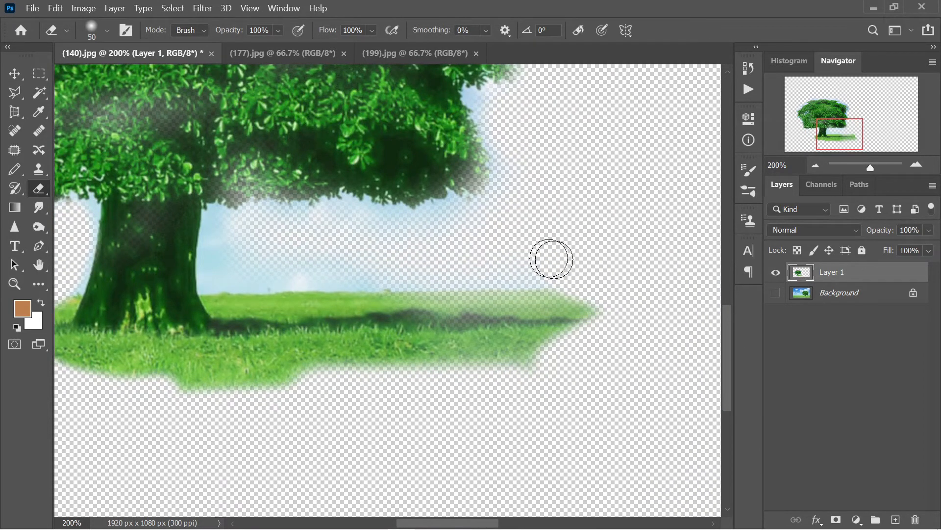
Erase the sky between trunk and grass and the blue halo along the right canopy edge.
{"action": "mouse_move", "coordinate": [241, 232]}
{"action": "left_mouse_down"}
{"action": "mouse_move", "coordinate": [225, 261]}
{"action": "mouse_move", "coordinate": [435, 271]}
{"action": "mouse_move", "coordinate": [582, 263]}
{"action": "left_mouse_up"}
{"action": "left_click_drag", "start_coordinate": [360, 238], "coordinate": [445, 216]}
{"action": "left_click_drag", "start_coordinate": [515, 202], "coordinate": [483, 335]}
{"action": "left_click_drag", "start_coordinate": [544, 239], "coordinate": [533, 361]}
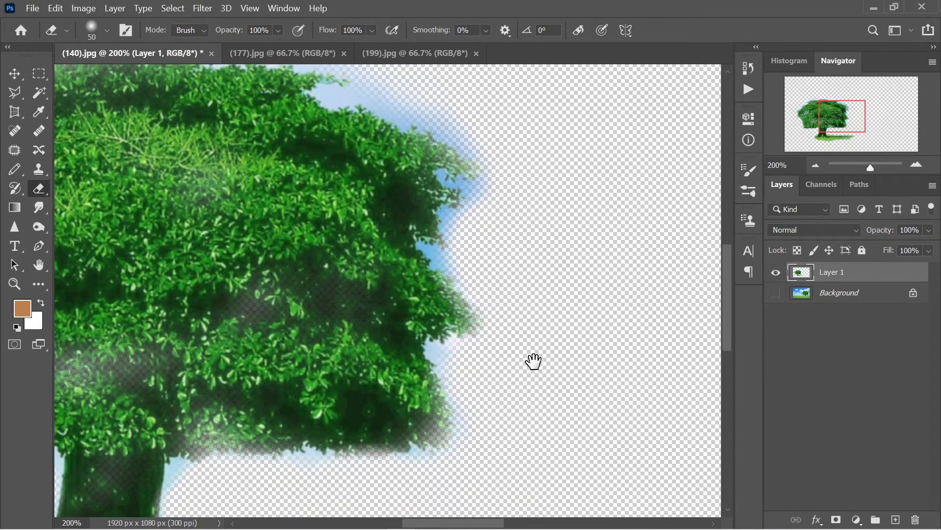
{"action": "left_click_drag", "start_coordinate": [412, 223], "coordinate": [469, 347]}
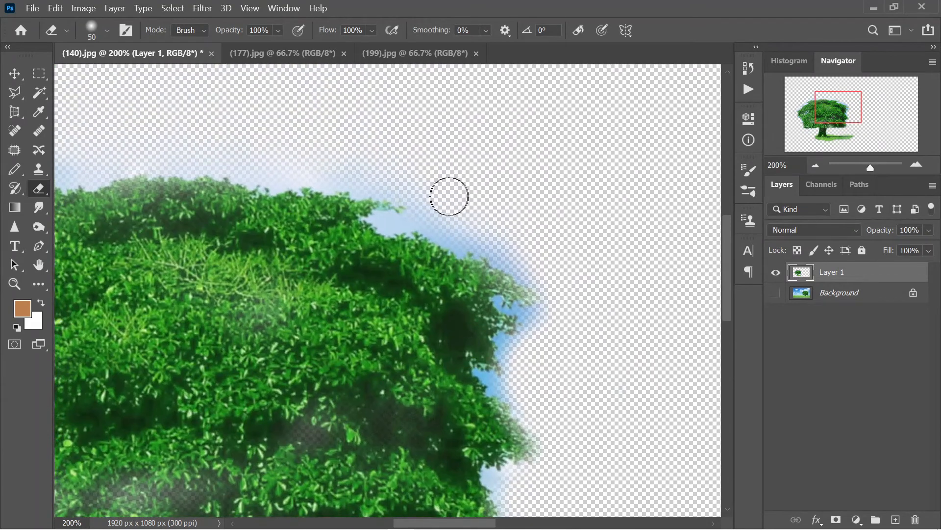
{"action": "mouse_move", "coordinate": [437, 212]}
{"action": "left_mouse_down"}
{"action": "mouse_move", "coordinate": [494, 225]}
{"action": "mouse_move", "coordinate": [548, 290]}
{"action": "mouse_move", "coordinate": [526, 378]}
{"action": "mouse_move", "coordinate": [597, 259]}
{"action": "left_mouse_up"}
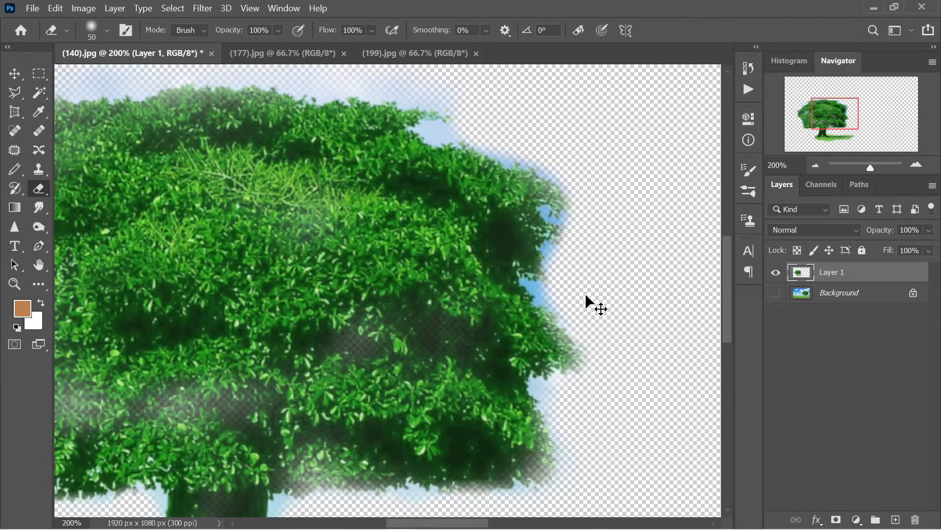
{"action": "key", "text": "ctrl+minus"}
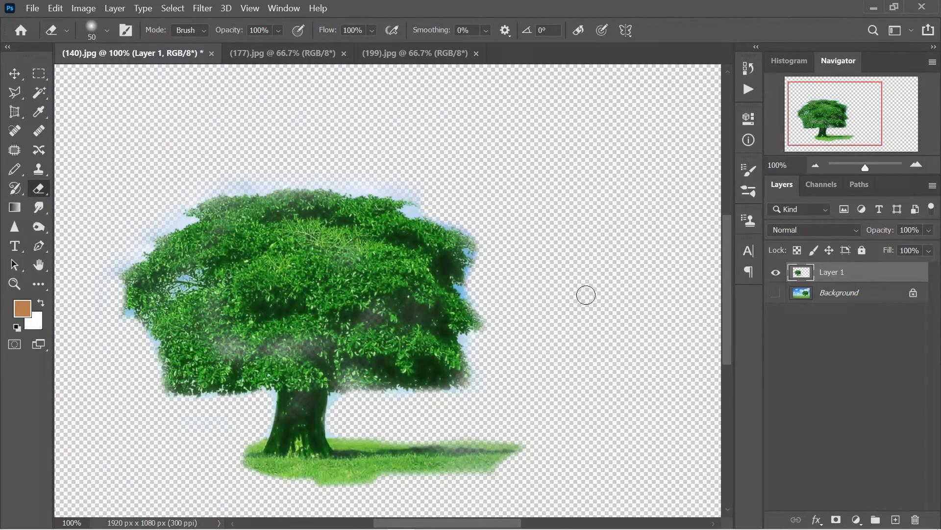
Show the Background layer again and, at 200%, erase the pale cloud fringe on the upper-left and top canopy edges.
{"action": "left_click", "coordinate": [776, 293]}
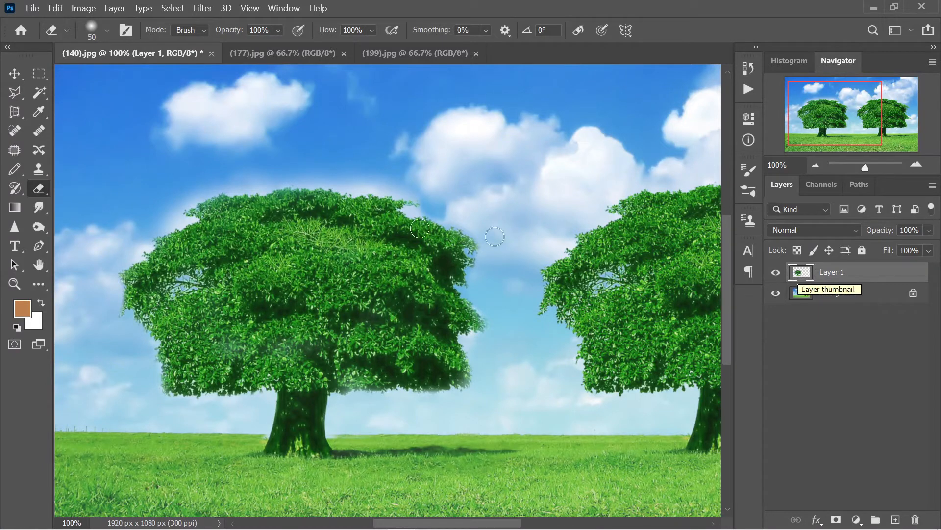
{"action": "key", "text": "ctrl+plus"}
{"action": "mouse_move", "coordinate": [306, 155]}
{"action": "left_mouse_down"}
{"action": "mouse_move", "coordinate": [56, 351]}
{"action": "mouse_move", "coordinate": [657, 352]}
{"action": "mouse_move", "coordinate": [625, 210]}
{"action": "left_mouse_up"}
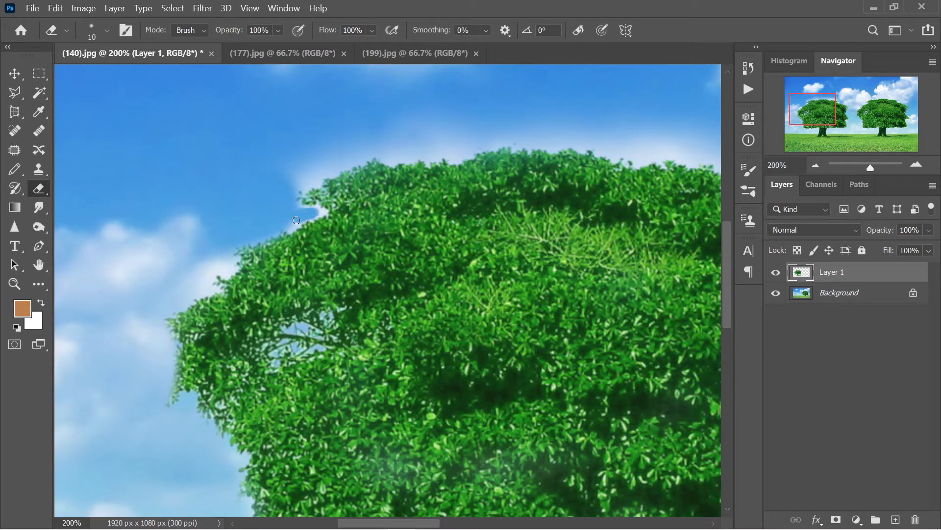
{"action": "mouse_move", "coordinate": [280, 182]}
{"action": "left_mouse_down"}
{"action": "mouse_move", "coordinate": [349, 132]}
{"action": "mouse_move", "coordinate": [329, 149]}
{"action": "mouse_move", "coordinate": [420, 120]}
{"action": "mouse_move", "coordinate": [439, 137]}
{"action": "mouse_move", "coordinate": [471, 135]}
{"action": "mouse_move", "coordinate": [369, 145]}
{"action": "mouse_move", "coordinate": [281, 171]}
{"action": "mouse_move", "coordinate": [289, 191]}
{"action": "left_mouse_up"}
{"action": "key", "text": "bracketright"}
{"action": "mouse_move", "coordinate": [544, 98]}
{"action": "left_mouse_down"}
{"action": "mouse_move", "coordinate": [515, 120]}
{"action": "mouse_move", "coordinate": [616, 126]}
{"action": "mouse_move", "coordinate": [116, 126]}
{"action": "mouse_move", "coordinate": [260, 142]}
{"action": "mouse_move", "coordinate": [132, 142]}
{"action": "mouse_move", "coordinate": [330, 141]}
{"action": "mouse_move", "coordinate": [351, 165]}
{"action": "mouse_move", "coordinate": [296, 189]}
{"action": "mouse_move", "coordinate": [319, 199]}
{"action": "mouse_move", "coordinate": [502, 174]}
{"action": "mouse_move", "coordinate": [336, 169]}
{"action": "left_mouse_up"}
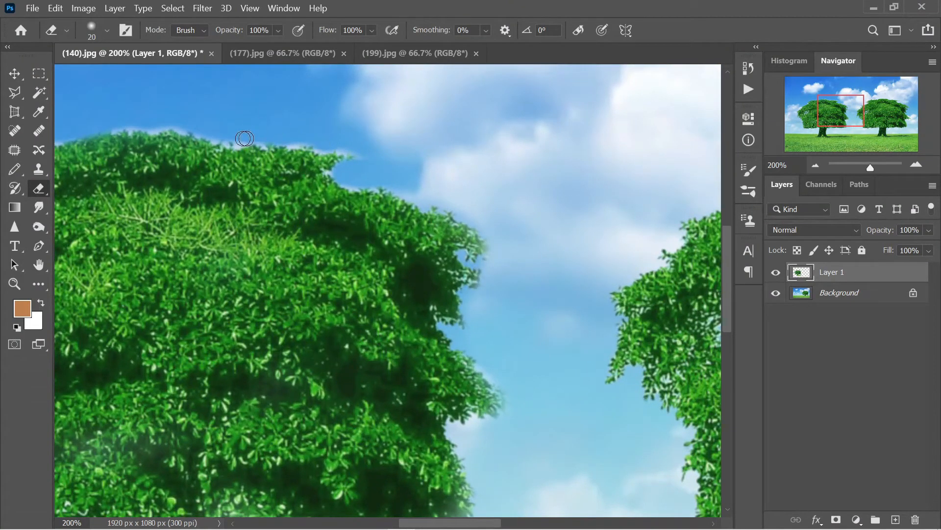
{"action": "left_click_drag", "start_coordinate": [247, 200], "coordinate": [351, 126]}
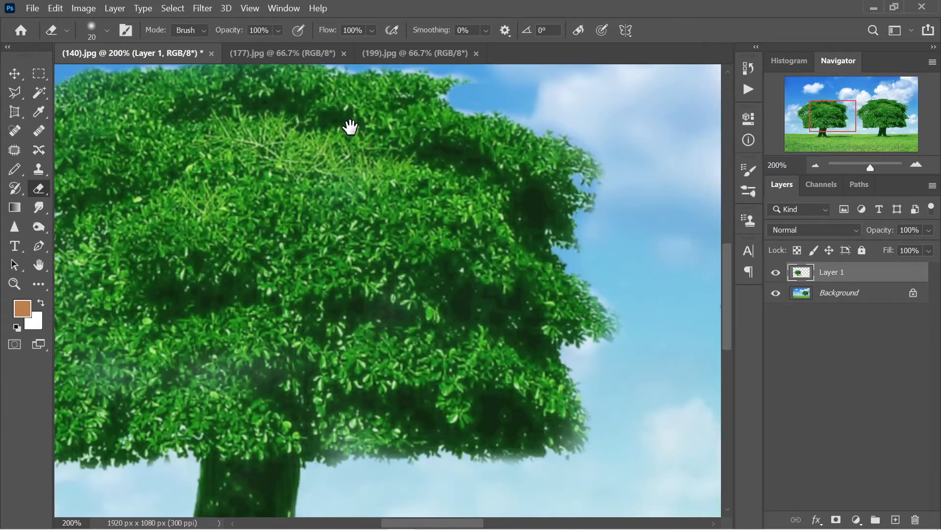
{"action": "left_click_drag", "start_coordinate": [456, 312], "coordinate": [399, 218]}
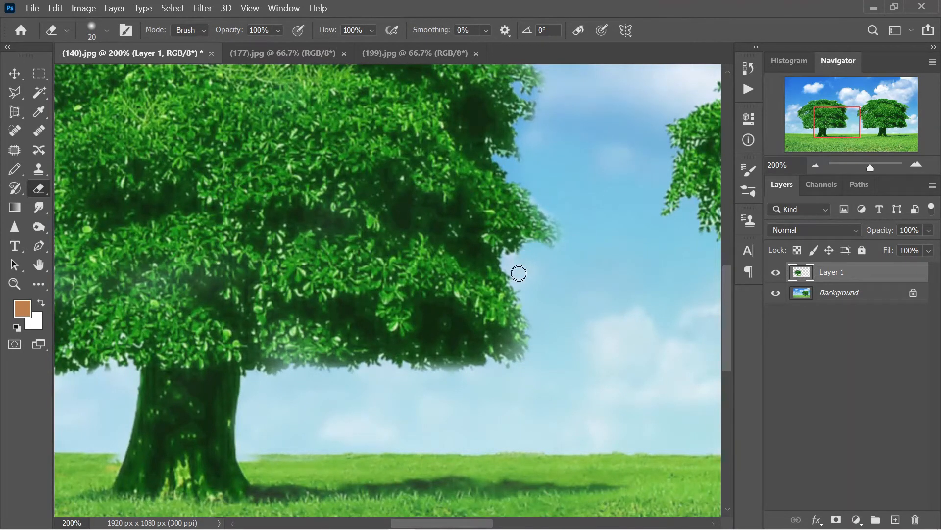
{"action": "left_click_drag", "start_coordinate": [466, 395], "coordinate": [580, 358]}
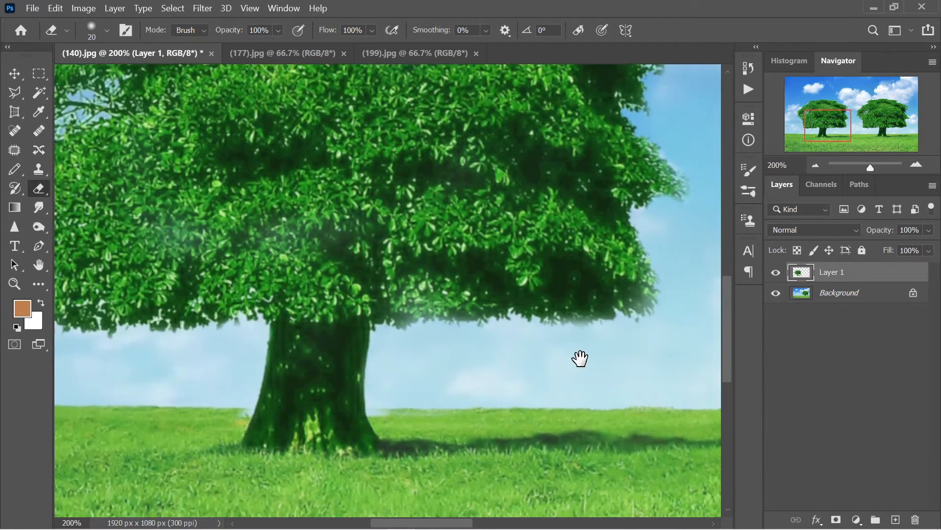
{"action": "mouse_move", "coordinate": [212, 195]}
{"action": "left_mouse_down"}
{"action": "mouse_move", "coordinate": [304, 303]}
{"action": "mouse_move", "coordinate": [301, 284]}
{"action": "left_mouse_up"}
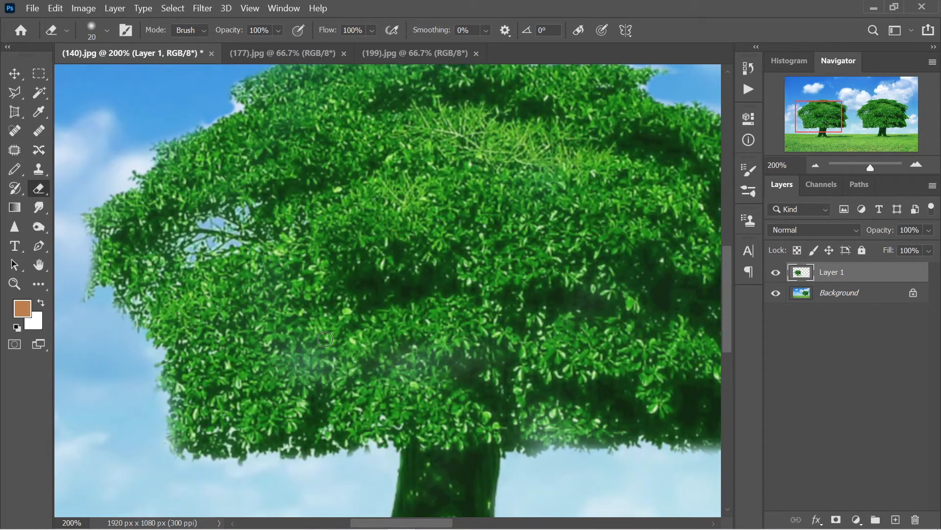
{"action": "key", "text": "s"}
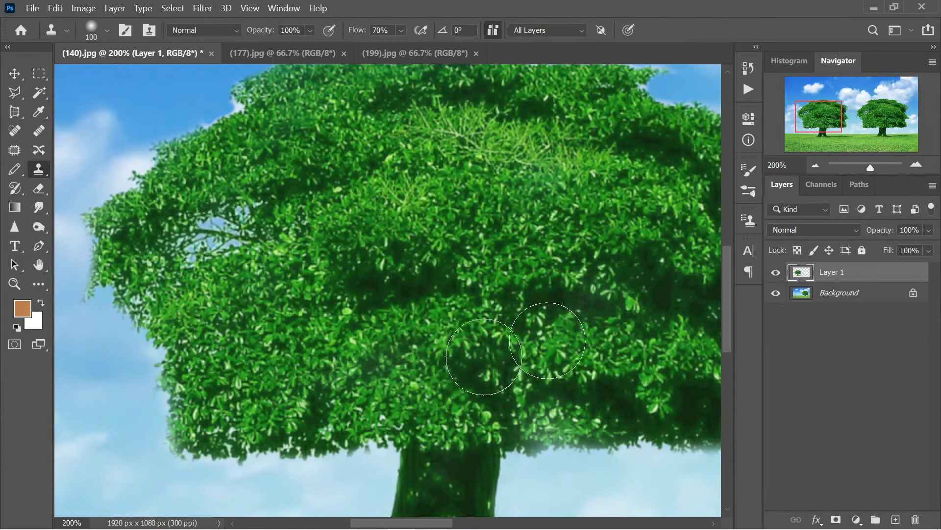
{"action": "left_click_drag", "start_coordinate": [610, 279], "coordinate": [441, 169]}
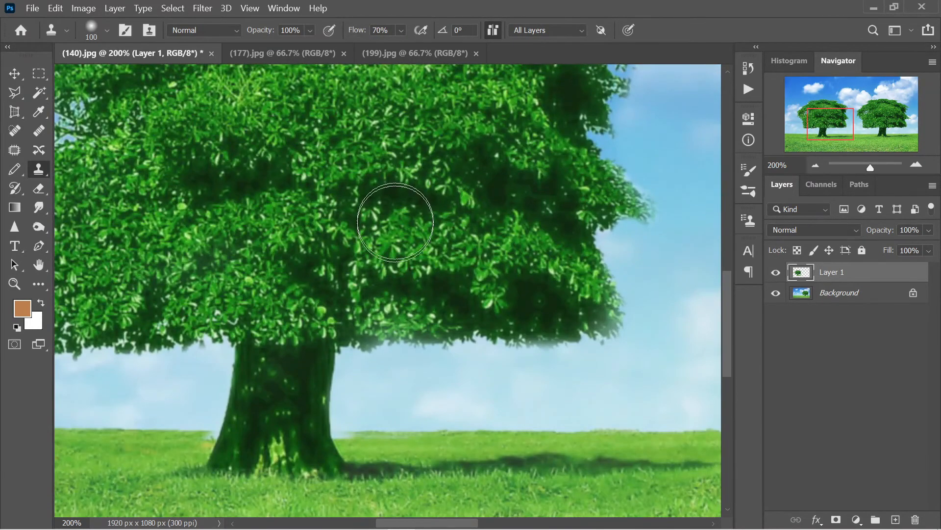
{"action": "left_click_drag", "start_coordinate": [484, 201], "coordinate": [549, 265]}
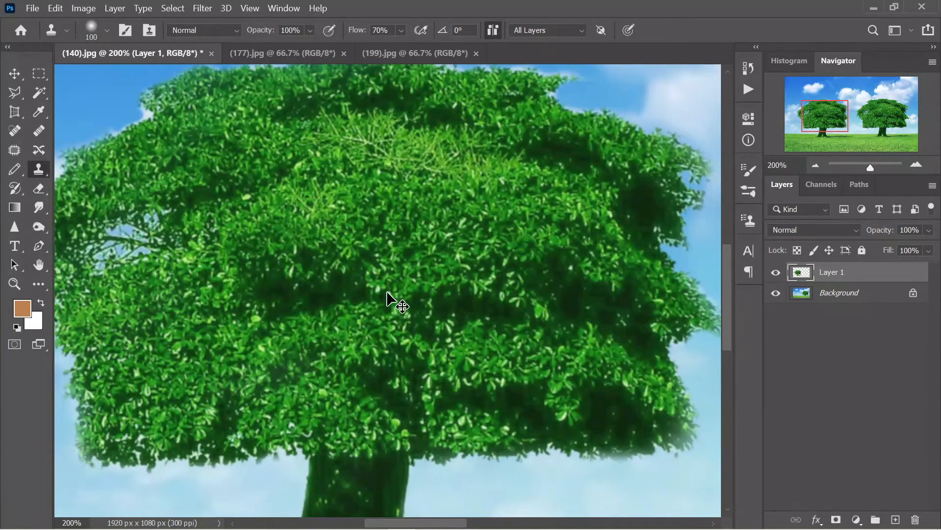
{"action": "key", "text": "ctrl+0"}
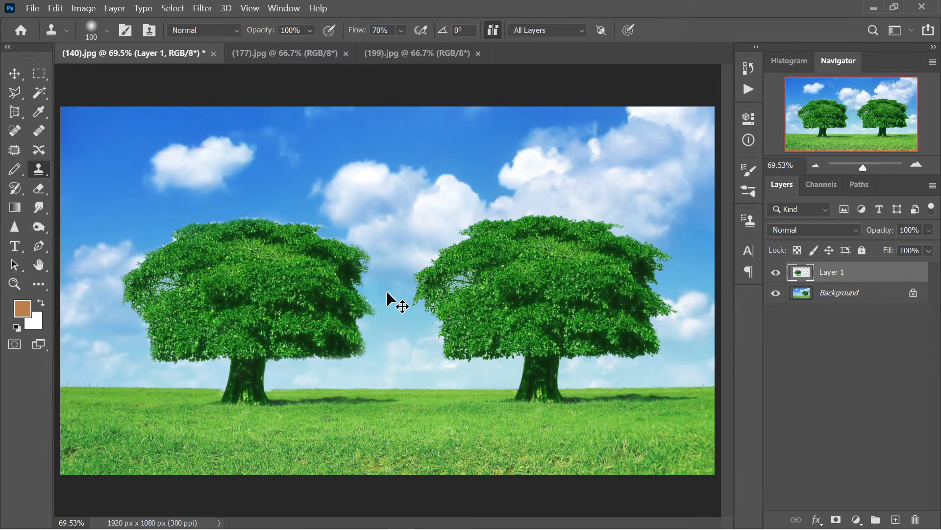
{"action": "scroll", "coordinate": [388, 298], "scroll_direction": "up", "scroll_amount": 5}
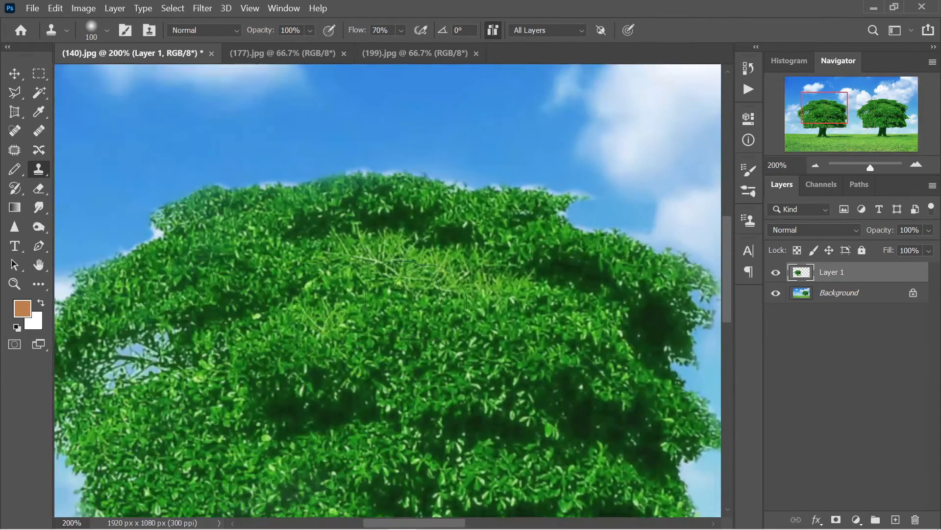
{"action": "left_click_drag", "start_coordinate": [280, 280], "coordinate": [432, 280]}
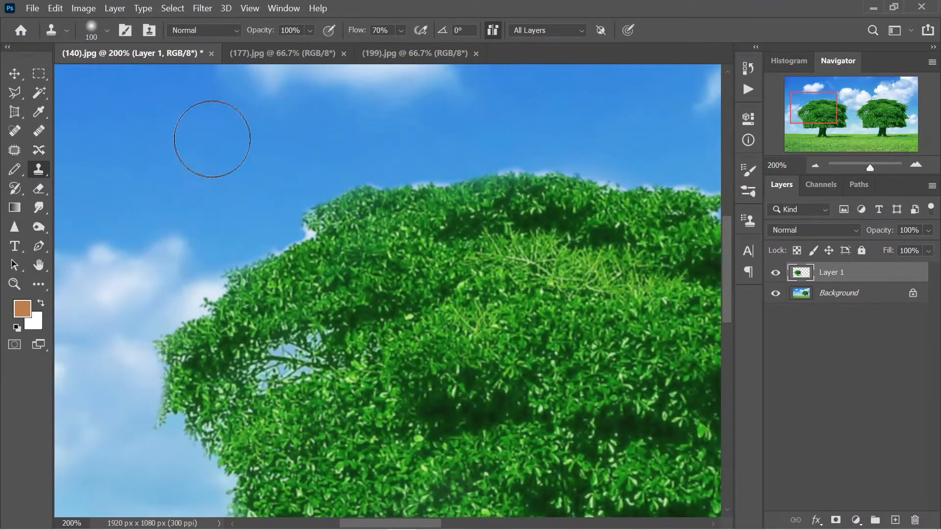
{"action": "key", "text": "e"}
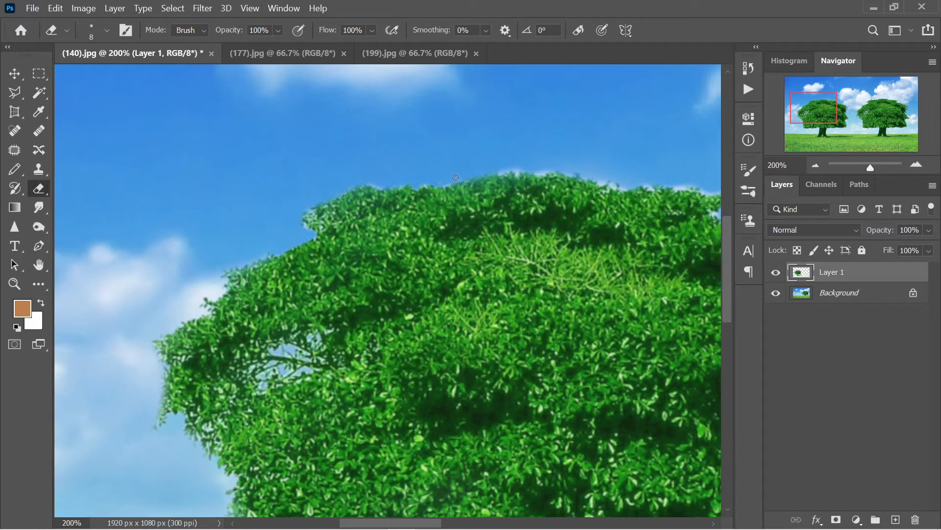
{"action": "key", "text": "ctrl+0"}
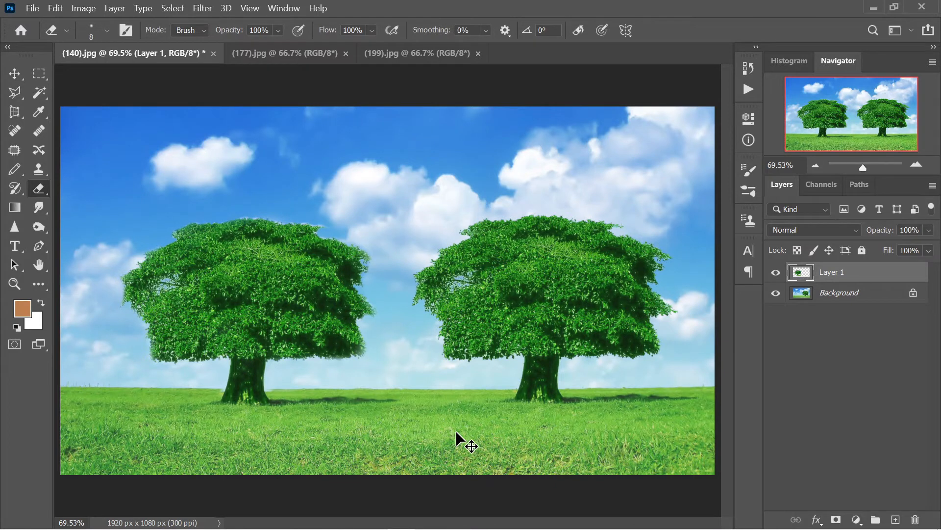
{"action": "key", "text": "ctrl+1"}
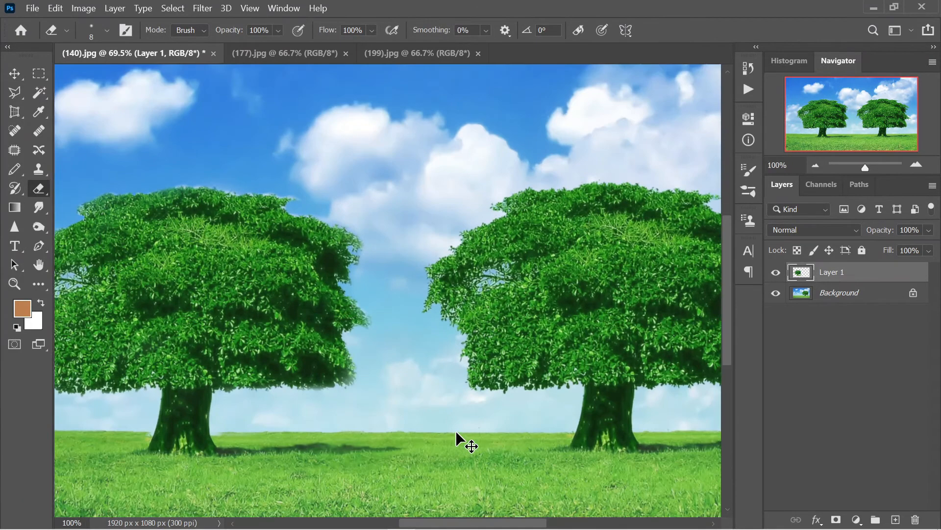
{"action": "key", "text": "ctrl+plus"}
{"action": "left_click_drag", "start_coordinate": [254, 372], "coordinate": [570, 139]}
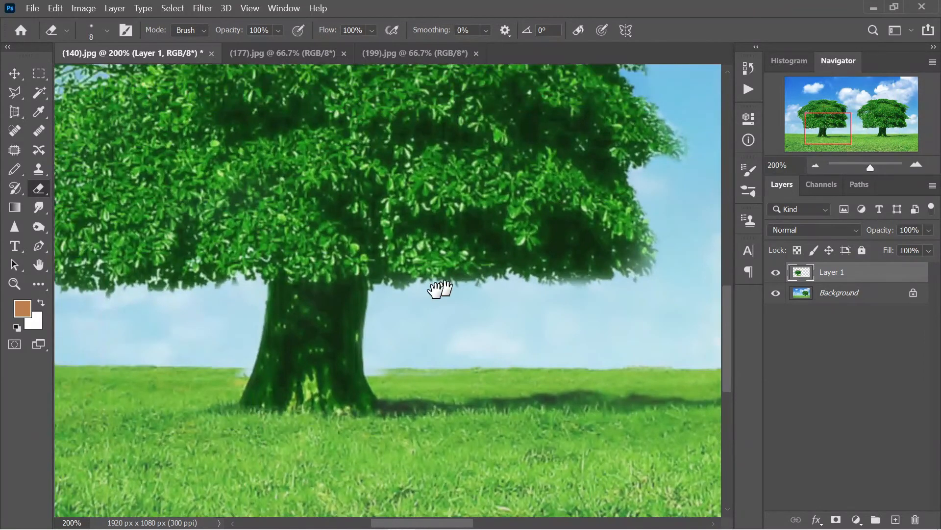
{"action": "key", "text": "ctrl+plus"}
{"action": "key", "text": "ctrl+plus"}
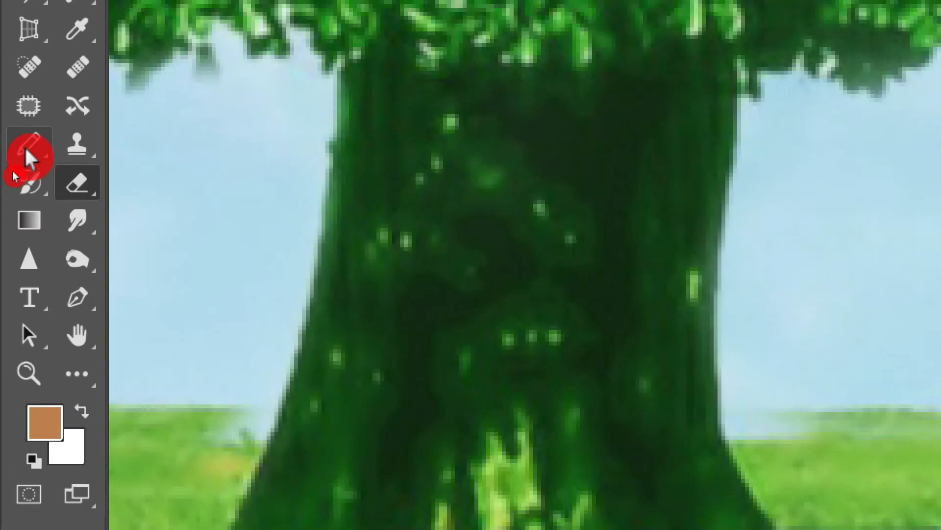
With a smaller History Brush, paint solid grass back along the horizon beside the trunk.
{"action": "right_click", "coordinate": [13, 171]}
{"action": "left_click", "coordinate": [100, 142]}
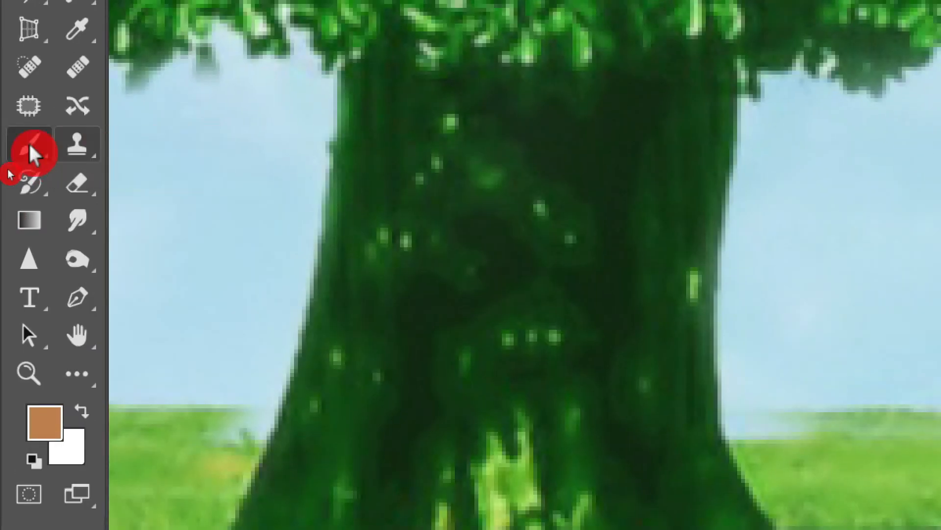
{"action": "right_click", "coordinate": [27, 189]}
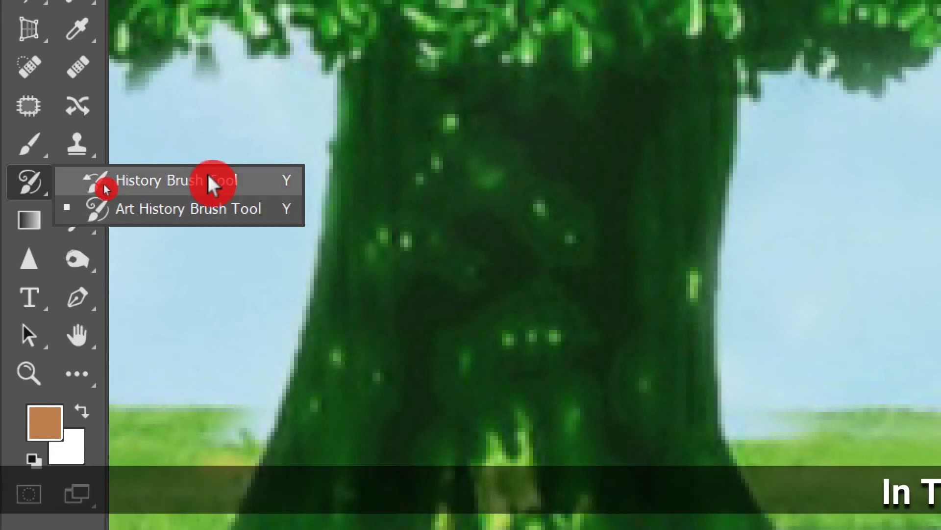
{"action": "left_click", "coordinate": [241, 182]}
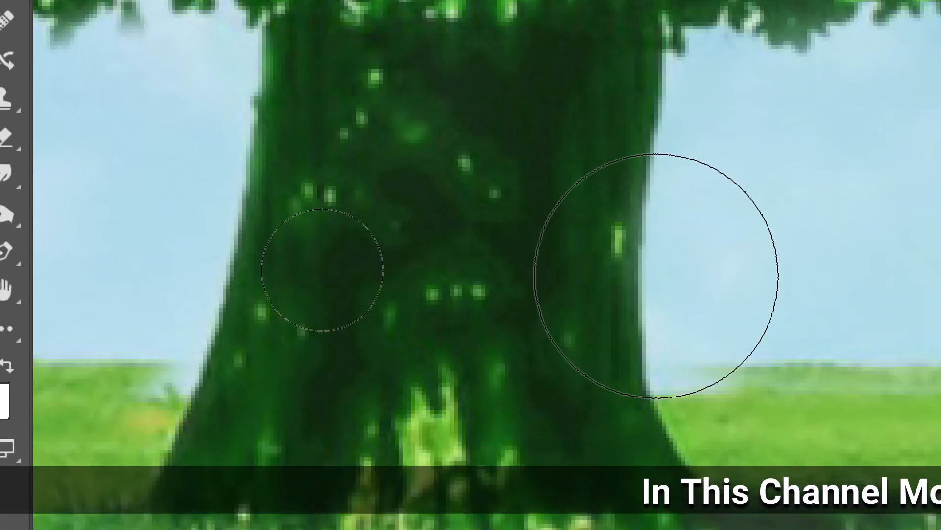
{"action": "key", "text": "bracketleft"}
{"action": "key", "text": "bracketleft"}
{"action": "key", "text": "bracketleft"}
{"action": "key", "text": "bracketleft"}
{"action": "key", "text": "bracketleft"}
{"action": "key", "text": "bracketleft"}
{"action": "key", "text": "bracketleft"}
{"action": "key", "text": "bracketleft"}
{"action": "key", "text": "bracketleft"}
{"action": "key", "text": "bracketleft"}
{"action": "key", "text": "bracketleft"}
{"action": "key", "text": "bracketleft"}
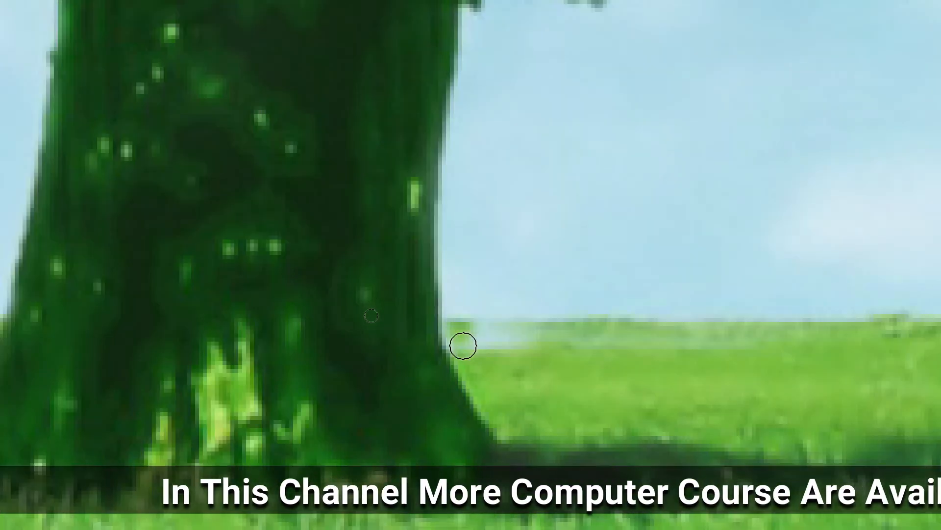
{"action": "left_click_drag", "start_coordinate": [463, 345], "coordinate": [794, 327]}
Zoom out to check the whole picture, then zoom back in on the left tree's canopy.
{"action": "mouse_move", "coordinate": [510, 164]}
{"action": "left_mouse_down"}
{"action": "mouse_move", "coordinate": [464, 520]}
{"action": "mouse_move", "coordinate": [535, 239]}
{"action": "mouse_move", "coordinate": [559, 94]}
{"action": "left_mouse_up"}
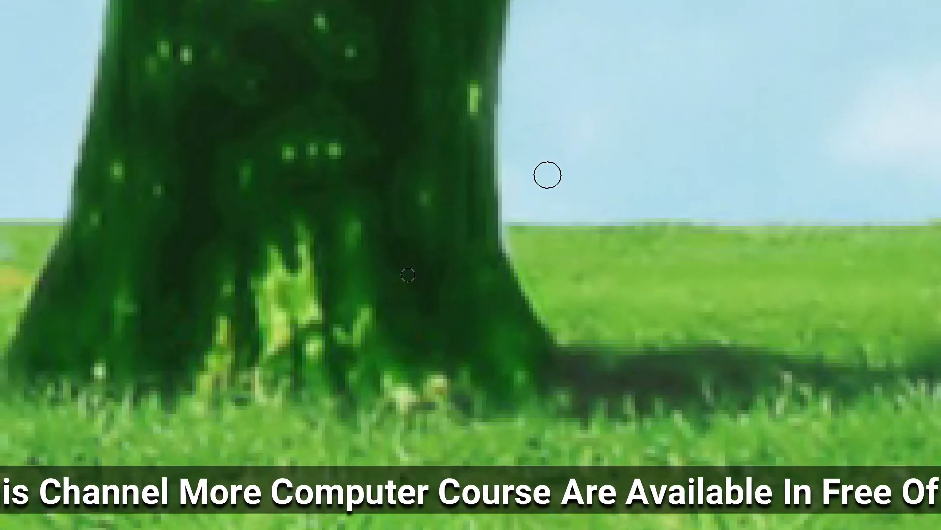
{"action": "key", "text": "ctrl+0"}
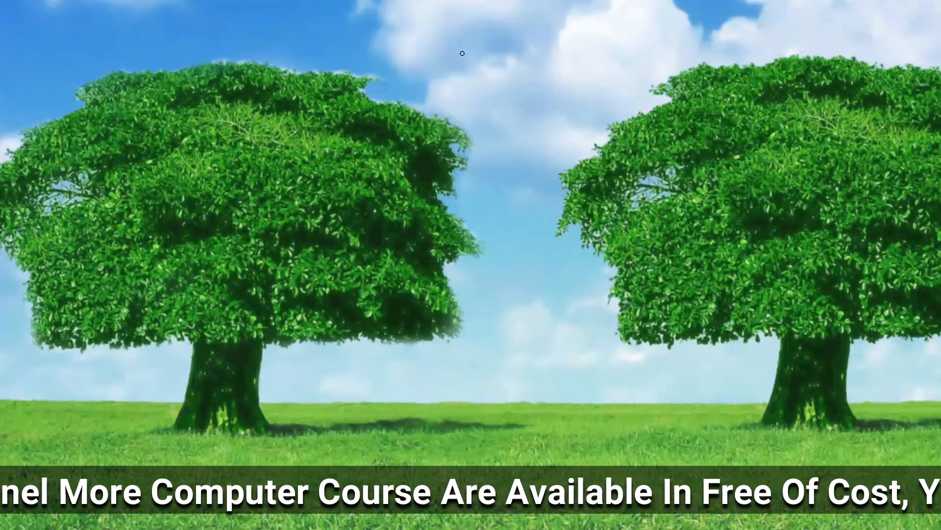
{"action": "left_click_drag", "start_coordinate": [134, 136], "coordinate": [226, 205]}
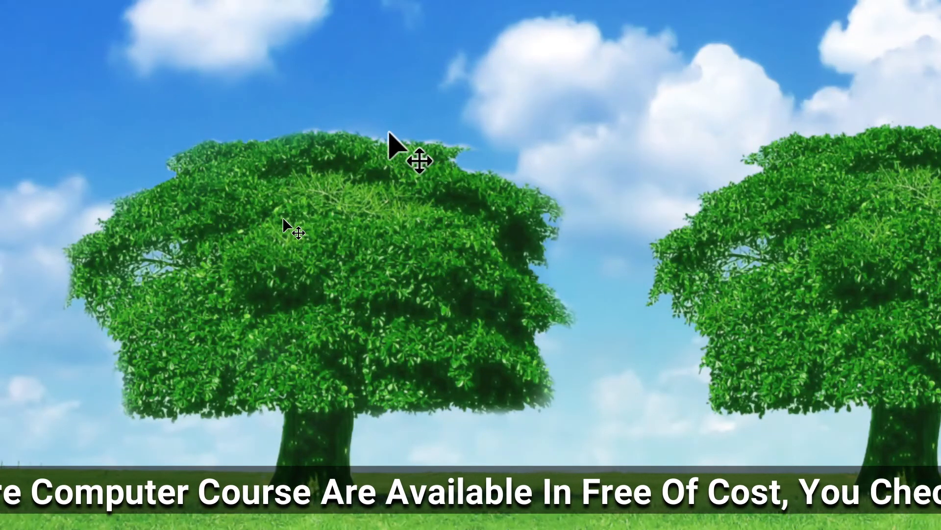
{"action": "key", "text": "ctrl+plus"}
{"action": "key", "text": "ctrl+plus"}
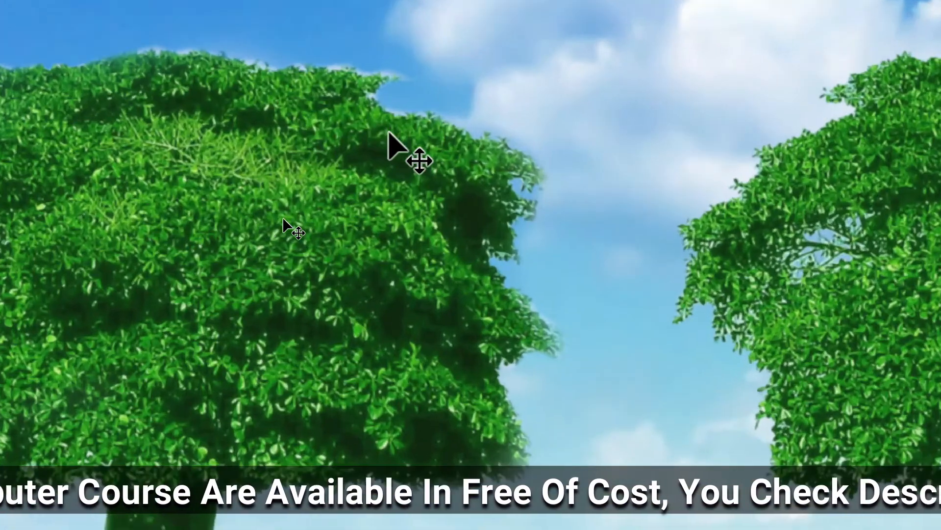
{"action": "left_click_drag", "start_coordinate": [101, 25], "coordinate": [429, 466]}
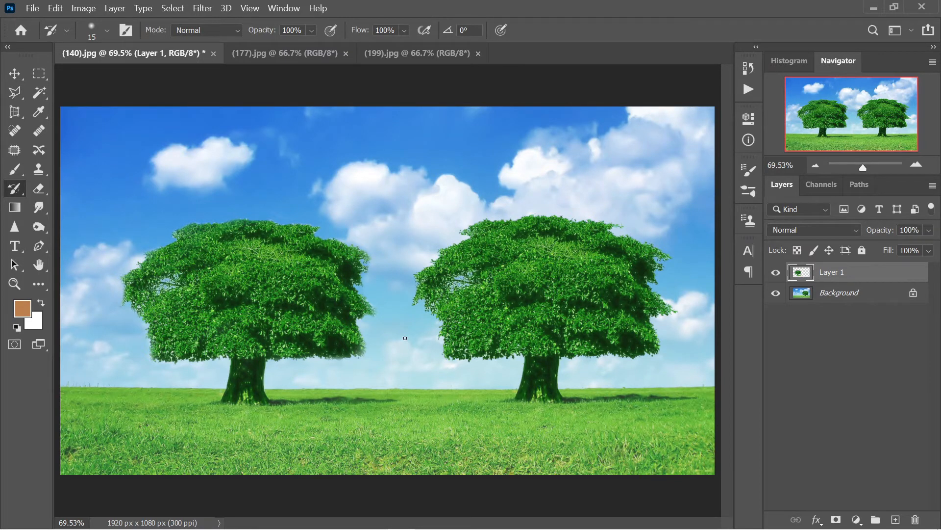
Switch to the (177).jpg Dubai photo, zoom in to inspect the tower, and select the Clone Stamp.
{"action": "left_click", "coordinate": [294, 57]}
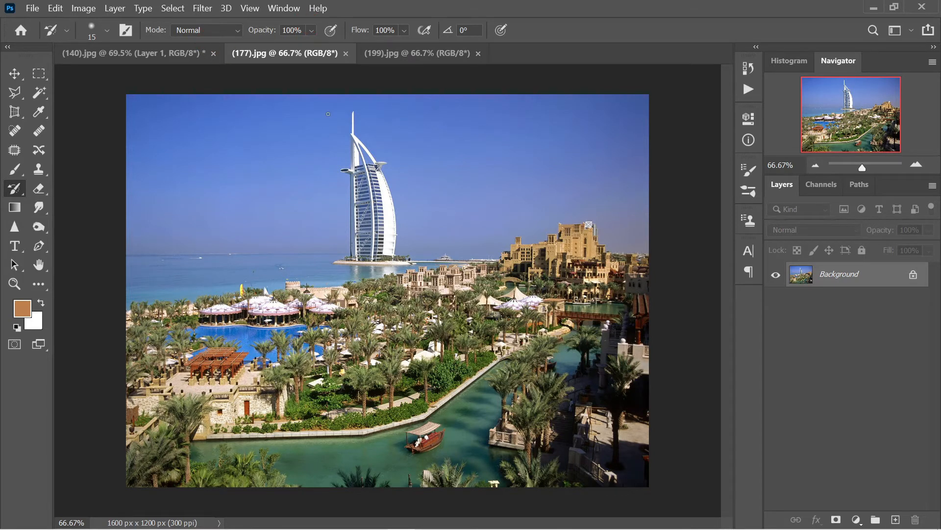
{"action": "key", "text": "ctrl+plus"}
{"action": "left_click_drag", "start_coordinate": [328, 114], "coordinate": [350, 291]}
{"action": "key", "text": "ctrl+plus"}
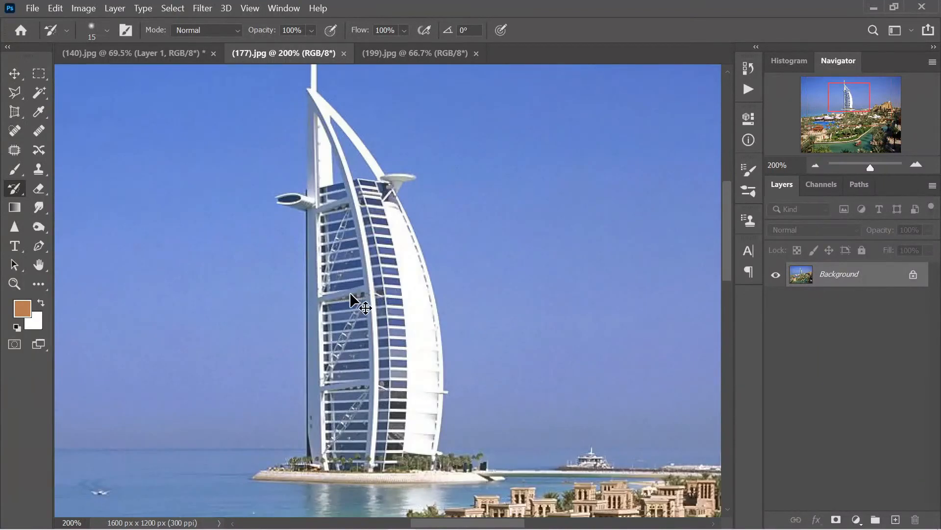
{"action": "key", "text": "ctrl+minus"}
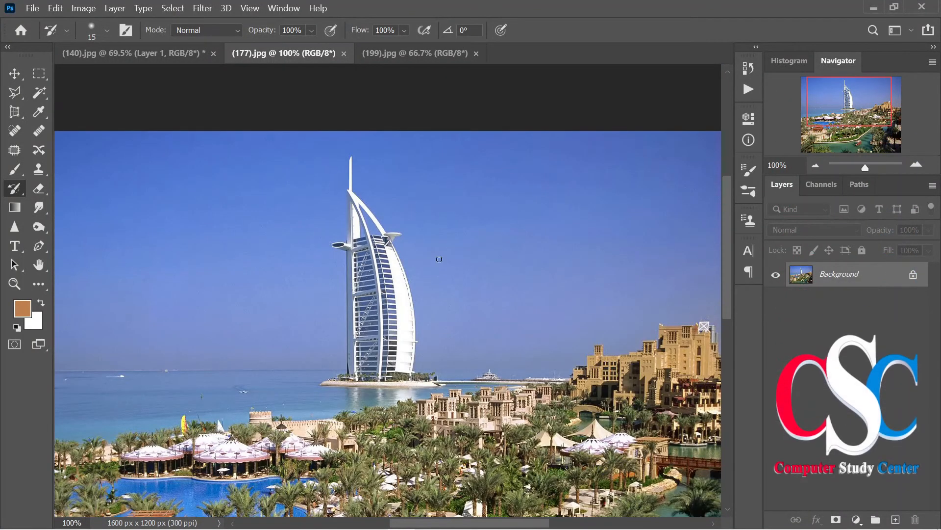
{"action": "left_click", "coordinate": [39, 173]}
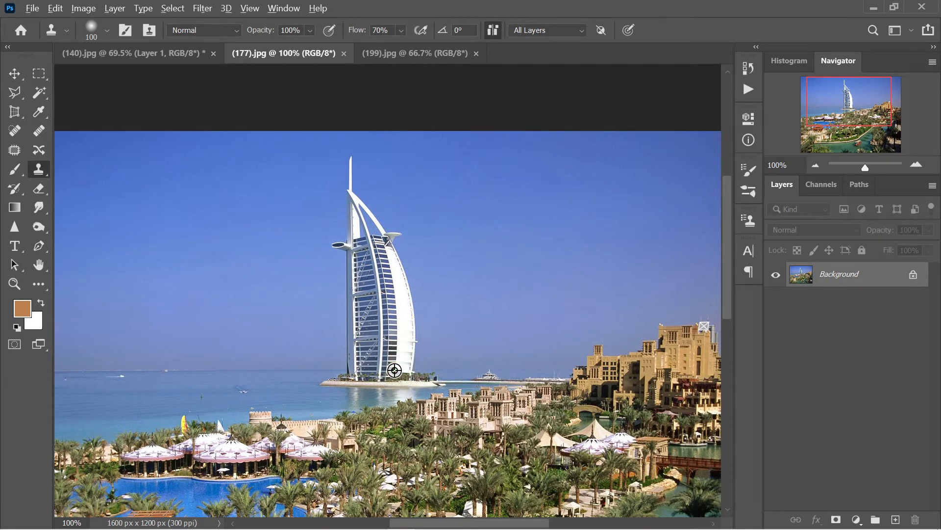
Sample the tower base and clone a full copy of the tower onto the sea to its left.
{"action": "left_click", "coordinate": [412, 375], "text": "alt"}
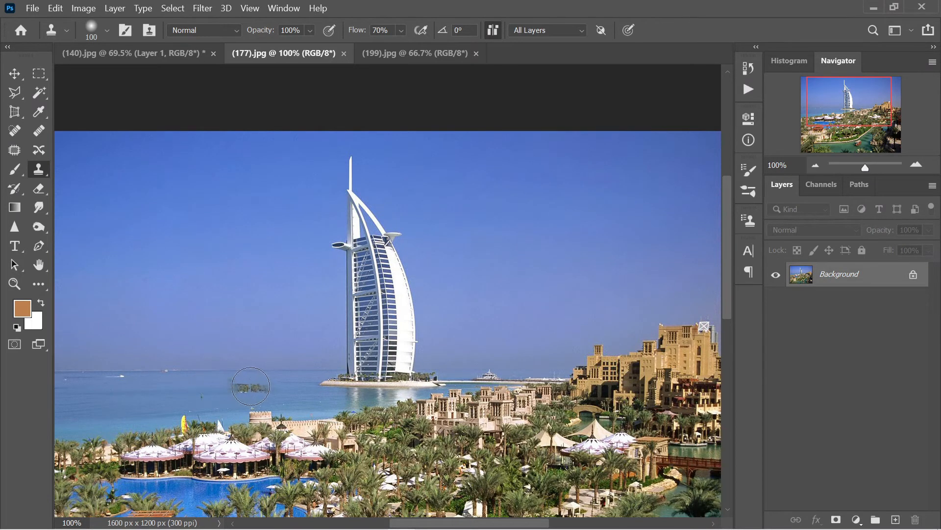
{"action": "mouse_move", "coordinate": [261, 384]}
{"action": "left_mouse_down"}
{"action": "mouse_move", "coordinate": [183, 383]}
{"action": "mouse_move", "coordinate": [331, 381]}
{"action": "mouse_move", "coordinate": [316, 377]}
{"action": "left_mouse_up"}
{"action": "mouse_move", "coordinate": [264, 363]}
{"action": "left_mouse_down"}
{"action": "mouse_move", "coordinate": [243, 382]}
{"action": "mouse_move", "coordinate": [262, 319]}
{"action": "mouse_move", "coordinate": [226, 375]}
{"action": "mouse_move", "coordinate": [206, 296]}
{"action": "mouse_move", "coordinate": [222, 262]}
{"action": "mouse_move", "coordinate": [232, 299]}
{"action": "mouse_move", "coordinate": [251, 304]}
{"action": "mouse_move", "coordinate": [233, 235]}
{"action": "mouse_move", "coordinate": [194, 216]}
{"action": "mouse_move", "coordinate": [185, 227]}
{"action": "mouse_move", "coordinate": [213, 164]}
{"action": "mouse_move", "coordinate": [195, 189]}
{"action": "mouse_move", "coordinate": [226, 263]}
{"action": "left_mouse_up"}
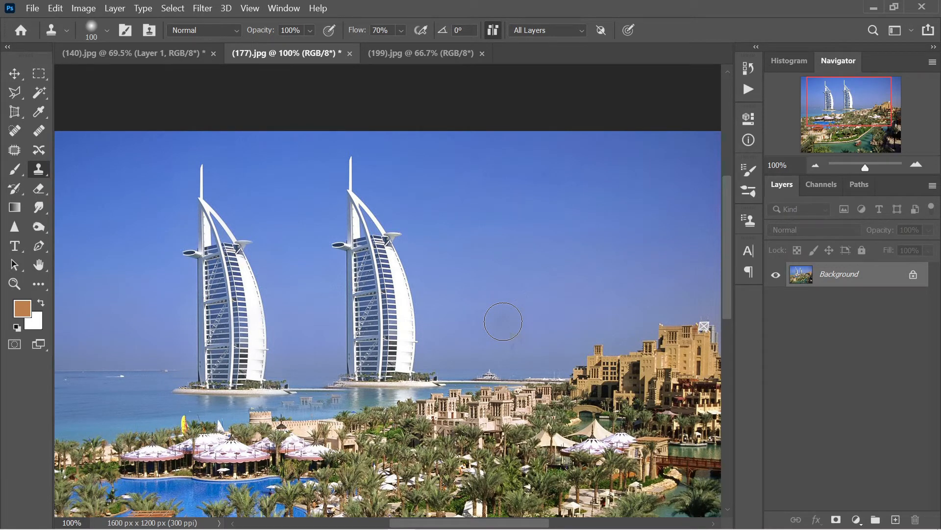
Paint the stray cloned pavilions below the towers back to water with a smaller History Brush.
{"action": "key", "text": "ctrl+plus"}
{"action": "key", "text": "ctrl+plus"}
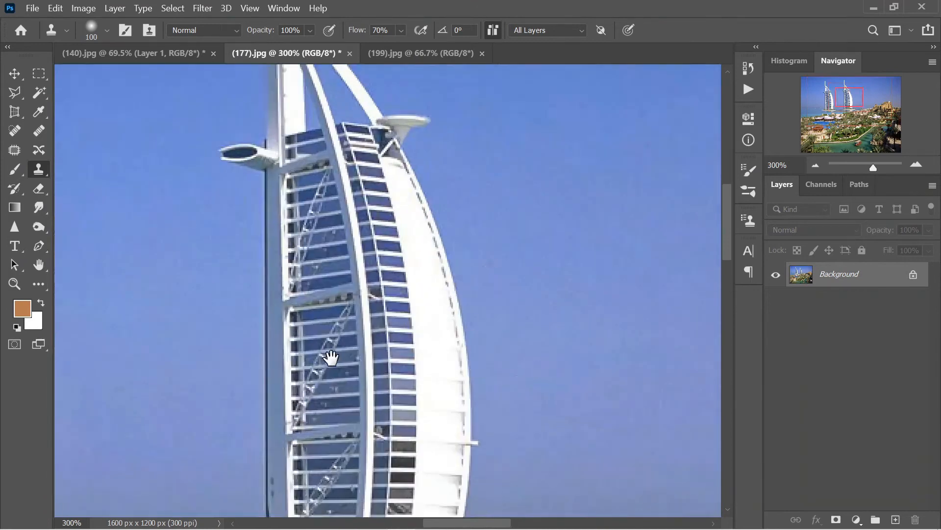
{"action": "left_click_drag", "start_coordinate": [330, 358], "coordinate": [373, 135]}
{"action": "left_click_drag", "start_coordinate": [319, 246], "coordinate": [242, 384]}
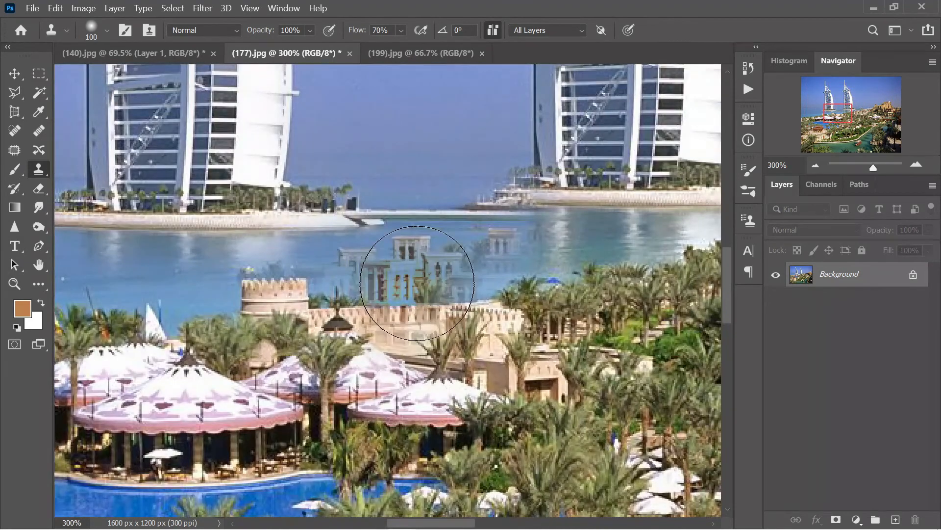
{"action": "mouse_move", "coordinate": [616, 299]}
{"action": "left_mouse_down"}
{"action": "mouse_move", "coordinate": [246, 320]}
{"action": "mouse_move", "coordinate": [511, 310]}
{"action": "mouse_move", "coordinate": [459, 304]}
{"action": "left_mouse_up"}
{"action": "key", "text": "bracketleft"}
{"action": "key", "text": "bracketleft"}
{"action": "key", "text": "bracketleft"}
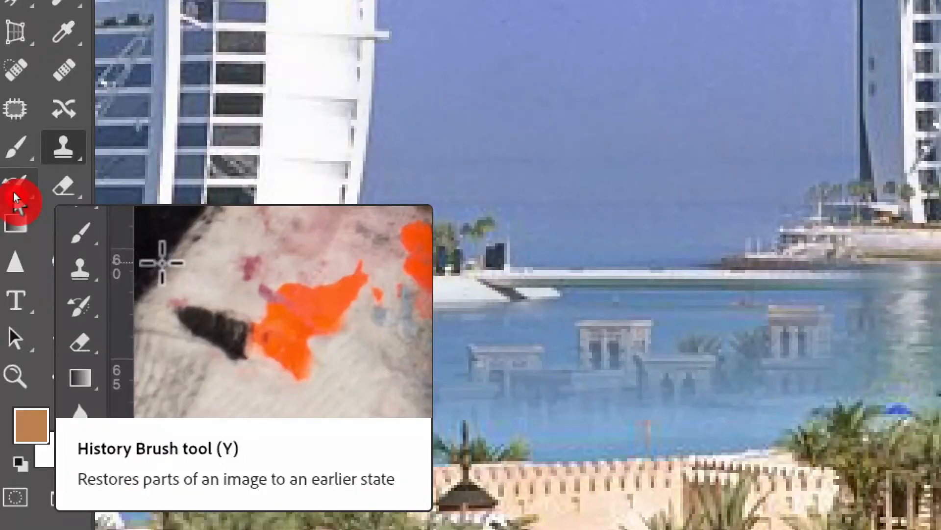
{"action": "left_click", "coordinate": [13, 192]}
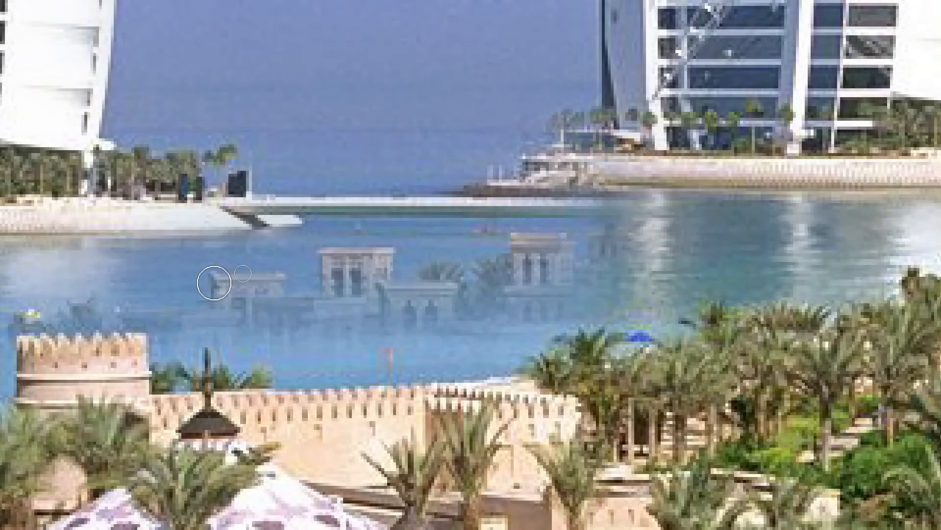
{"action": "mouse_move", "coordinate": [213, 283]}
{"action": "left_mouse_down"}
{"action": "mouse_move", "coordinate": [257, 285]}
{"action": "mouse_move", "coordinate": [257, 297]}
{"action": "mouse_move", "coordinate": [168, 315]}
{"action": "mouse_move", "coordinate": [243, 295]}
{"action": "mouse_move", "coordinate": [278, 302]}
{"action": "mouse_move", "coordinate": [220, 300]}
{"action": "mouse_move", "coordinate": [264, 300]}
{"action": "mouse_move", "coordinate": [334, 331]}
{"action": "mouse_move", "coordinate": [342, 292]}
{"action": "mouse_move", "coordinate": [362, 294]}
{"action": "mouse_move", "coordinate": [352, 262]}
{"action": "mouse_move", "coordinate": [339, 275]}
{"action": "mouse_move", "coordinate": [444, 271]}
{"action": "mouse_move", "coordinate": [436, 278]}
{"action": "mouse_move", "coordinate": [512, 285]}
{"action": "mouse_move", "coordinate": [463, 298]}
{"action": "mouse_move", "coordinate": [519, 282]}
{"action": "mouse_move", "coordinate": [534, 300]}
{"action": "left_mouse_up"}
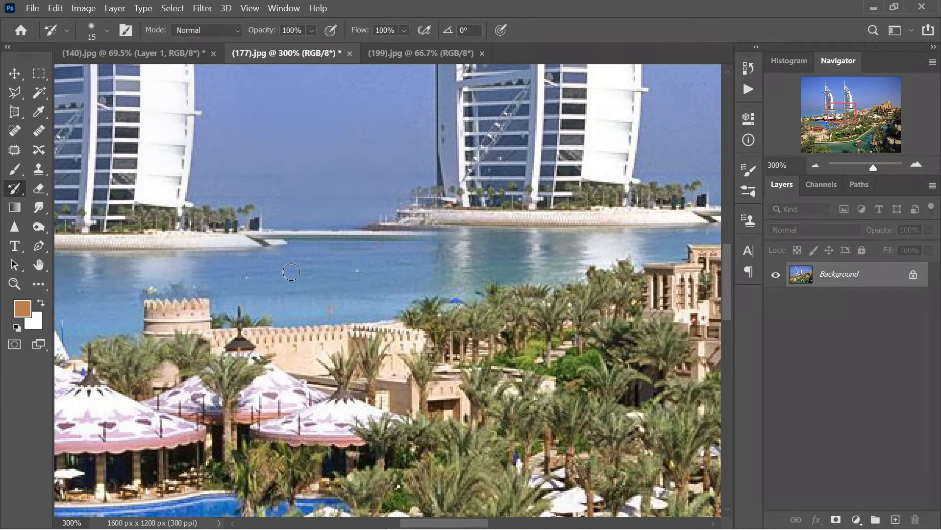
{"action": "key", "text": "ctrl+1"}
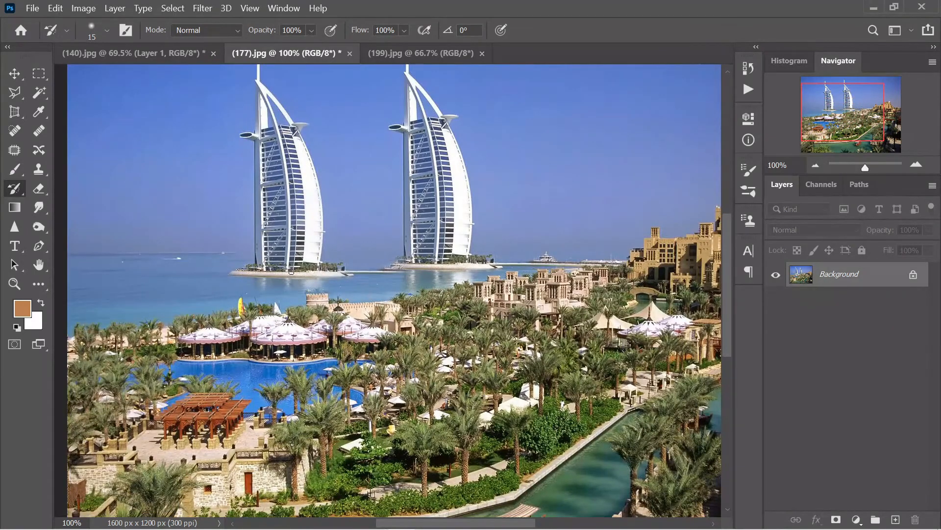
{"action": "key", "text": "ctrl+minus"}
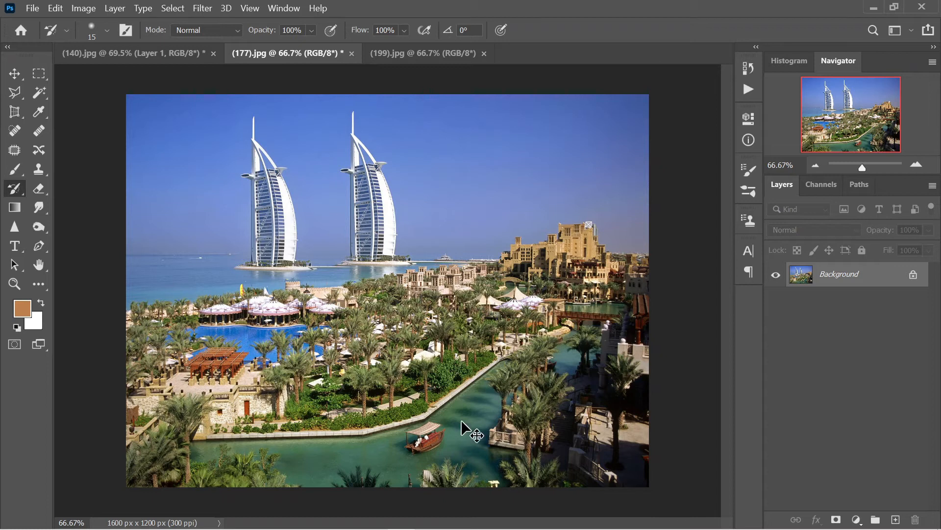
Zoom to 200% and pan to the wooden boat in the canal.
{"action": "key", "text": "ctrl+plus"}
{"action": "left_click_drag", "start_coordinate": [458, 420], "coordinate": [442, 40]}
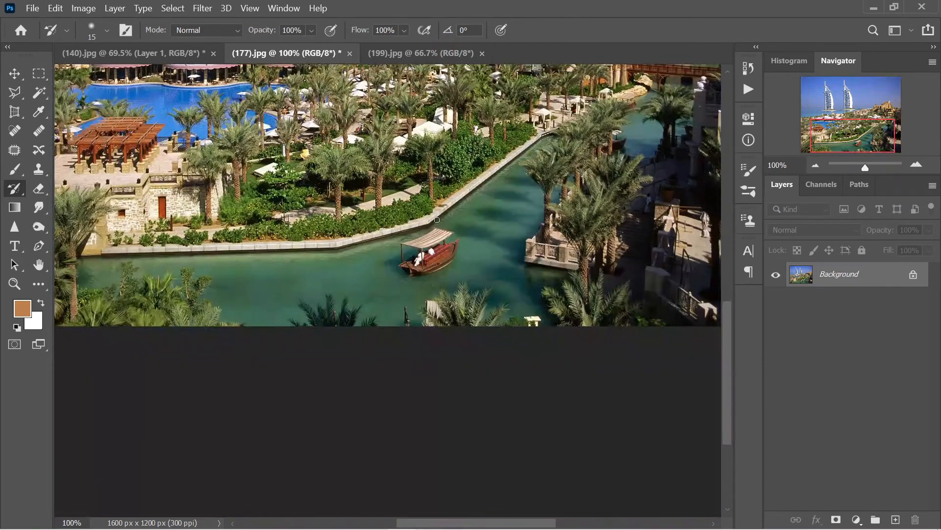
{"action": "key", "text": "ctrl+plus"}
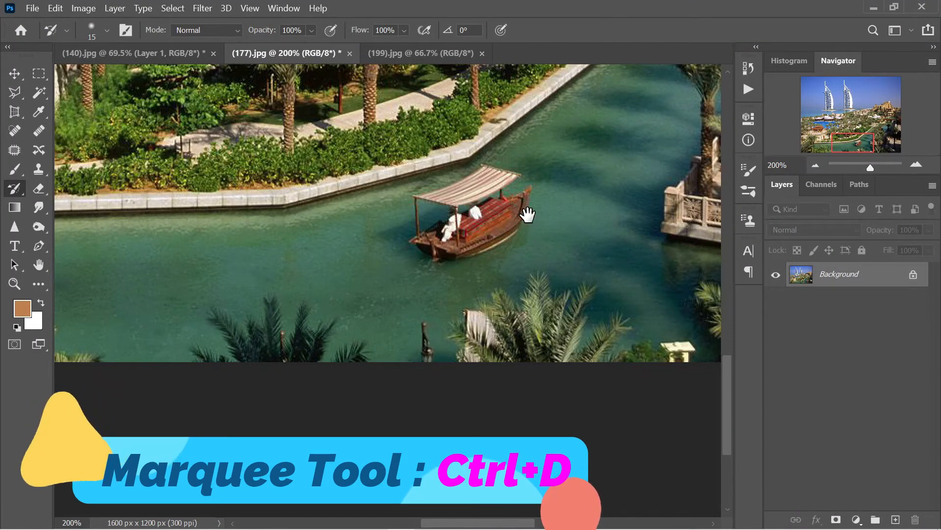
{"action": "left_click_drag", "start_coordinate": [525, 218], "coordinate": [467, 228]}
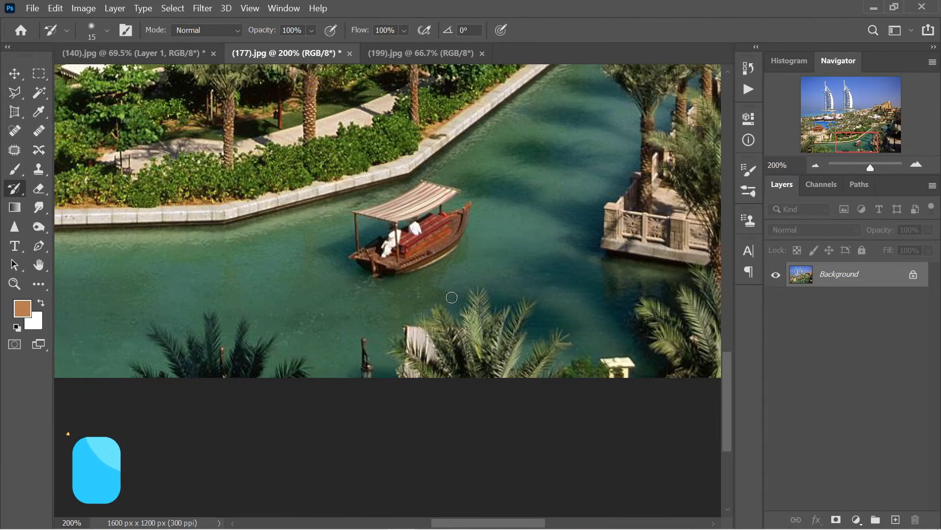
{"action": "mouse_move", "coordinate": [554, 174]}
{"action": "left_mouse_down"}
{"action": "mouse_move", "coordinate": [411, 288]}
{"action": "mouse_move", "coordinate": [374, 300]}
{"action": "mouse_move", "coordinate": [582, 153]}
{"action": "mouse_move", "coordinate": [729, 163]}
{"action": "mouse_move", "coordinate": [394, 321]}
{"action": "mouse_move", "coordinate": [212, 378]}
{"action": "mouse_move", "coordinate": [255, 325]}
{"action": "mouse_move", "coordinate": [451, 178]}
{"action": "mouse_move", "coordinate": [495, 191]}
{"action": "left_mouse_up"}
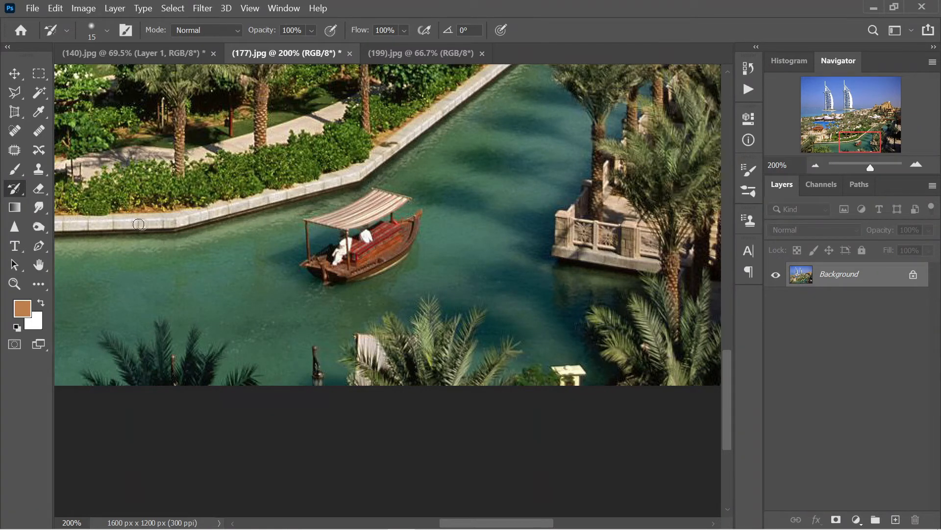
Clone nearby water over the boat's hull and seats, retrying with Aligned sampling turned off.
{"action": "left_click", "coordinate": [38, 169]}
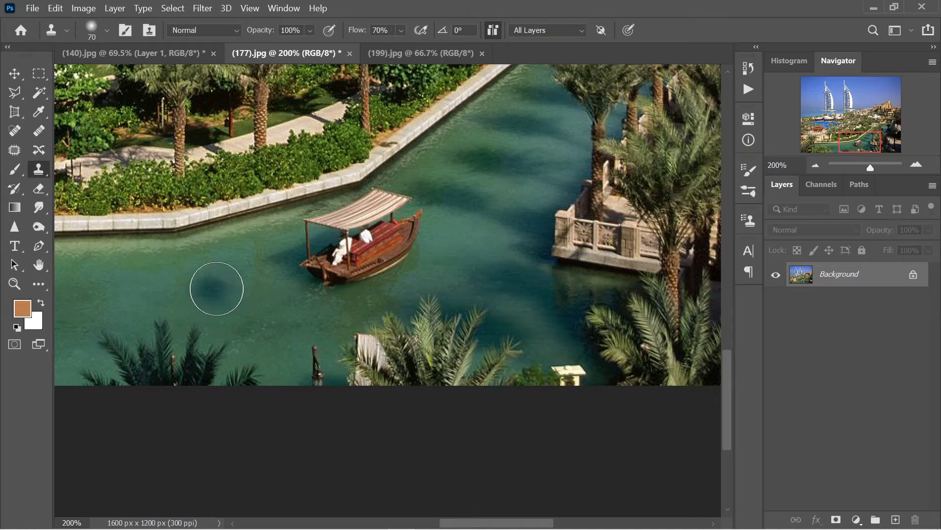
{"action": "left_click", "coordinate": [235, 293], "text": "alt"}
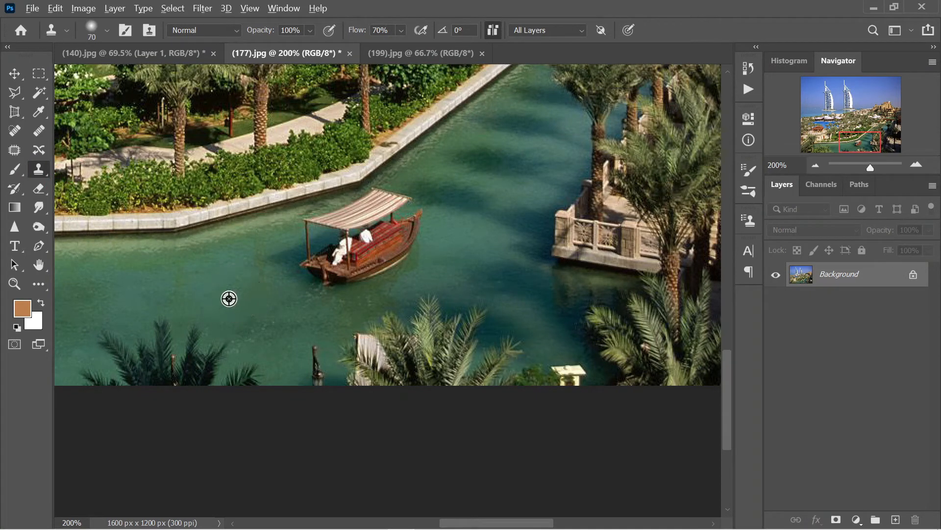
{"action": "mouse_move", "coordinate": [316, 272]}
{"action": "left_mouse_down"}
{"action": "mouse_move", "coordinate": [377, 246]}
{"action": "mouse_move", "coordinate": [304, 268]}
{"action": "mouse_move", "coordinate": [388, 249]}
{"action": "mouse_move", "coordinate": [365, 275]}
{"action": "mouse_move", "coordinate": [407, 250]}
{"action": "mouse_move", "coordinate": [381, 230]}
{"action": "mouse_move", "coordinate": [431, 196]}
{"action": "mouse_move", "coordinate": [417, 211]}
{"action": "mouse_move", "coordinate": [436, 216]}
{"action": "mouse_move", "coordinate": [502, 158]}
{"action": "mouse_move", "coordinate": [443, 214]}
{"action": "mouse_move", "coordinate": [493, 190]}
{"action": "mouse_move", "coordinate": [402, 252]}
{"action": "mouse_move", "coordinate": [510, 167]}
{"action": "left_mouse_up"}
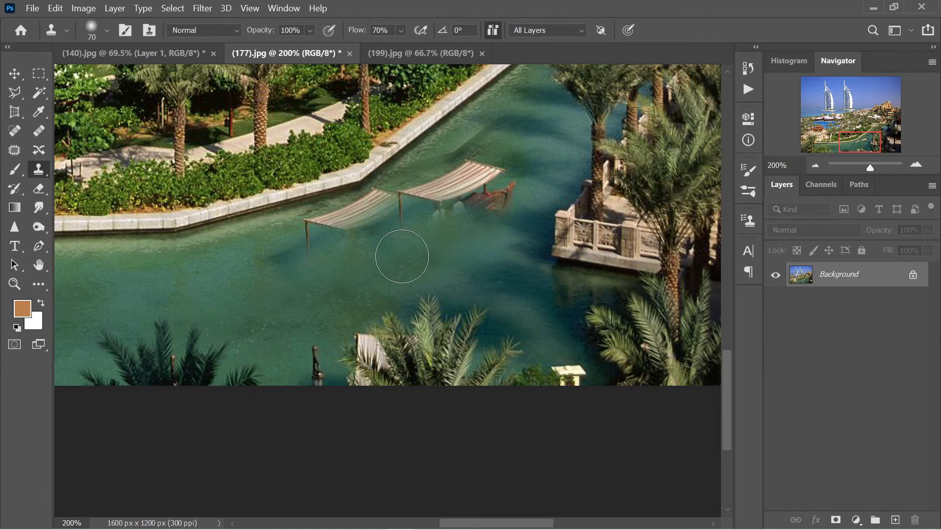
{"action": "key", "text": "ctrl+z"}
{"action": "key", "text": "ctrl+z"}
{"action": "key", "text": "ctrl+z"}
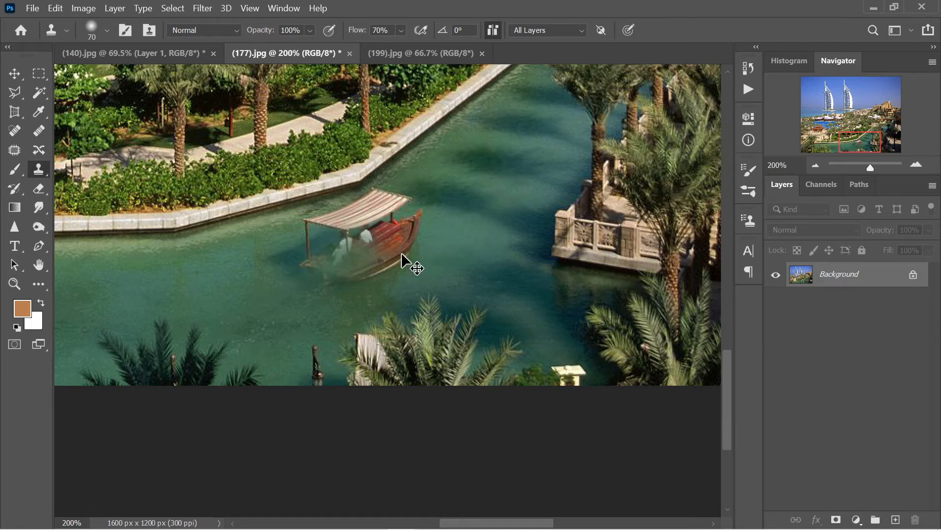
{"action": "left_click", "coordinate": [496, 29]}
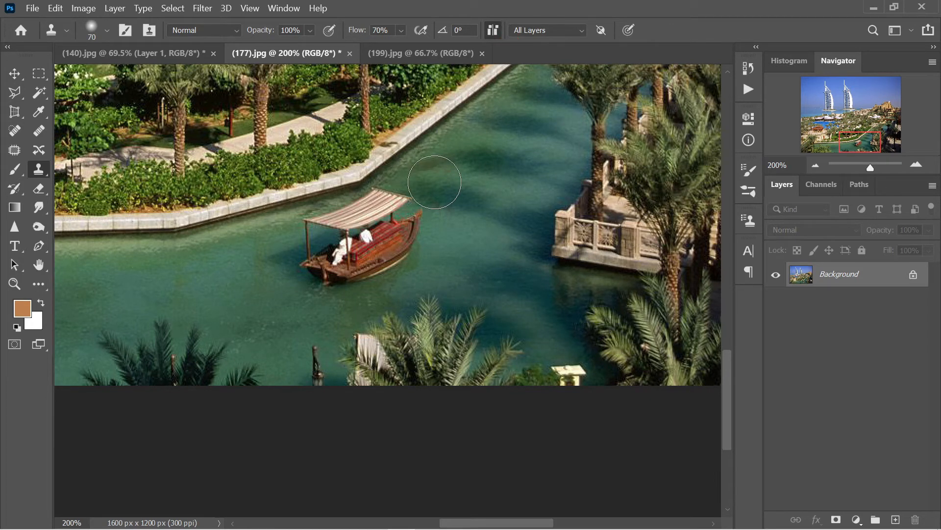
{"action": "left_click", "coordinate": [494, 38]}
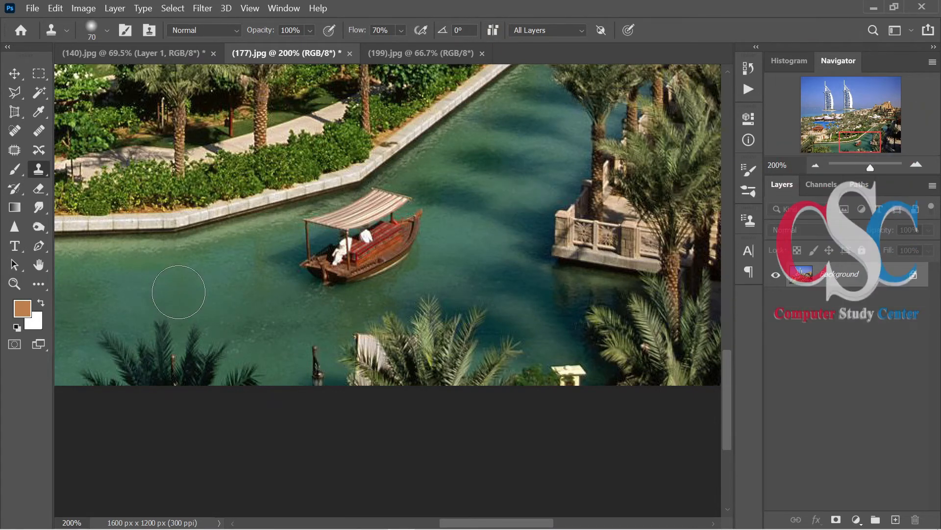
{"action": "left_click", "coordinate": [218, 292], "text": "alt"}
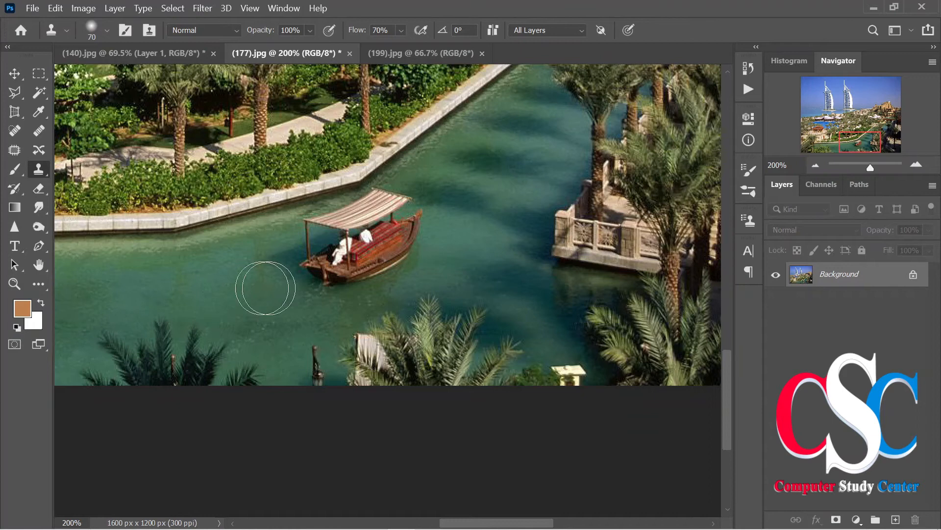
{"action": "mouse_move", "coordinate": [306, 280]}
{"action": "left_mouse_down"}
{"action": "mouse_move", "coordinate": [378, 248]}
{"action": "mouse_move", "coordinate": [390, 252]}
{"action": "mouse_move", "coordinate": [276, 270]}
{"action": "mouse_move", "coordinate": [315, 242]}
{"action": "mouse_move", "coordinate": [404, 240]}
{"action": "mouse_move", "coordinate": [389, 231]}
{"action": "mouse_move", "coordinate": [424, 188]}
{"action": "mouse_move", "coordinate": [351, 219]}
{"action": "mouse_move", "coordinate": [415, 206]}
{"action": "left_mouse_up"}
{"action": "key", "text": "ctrl+z"}
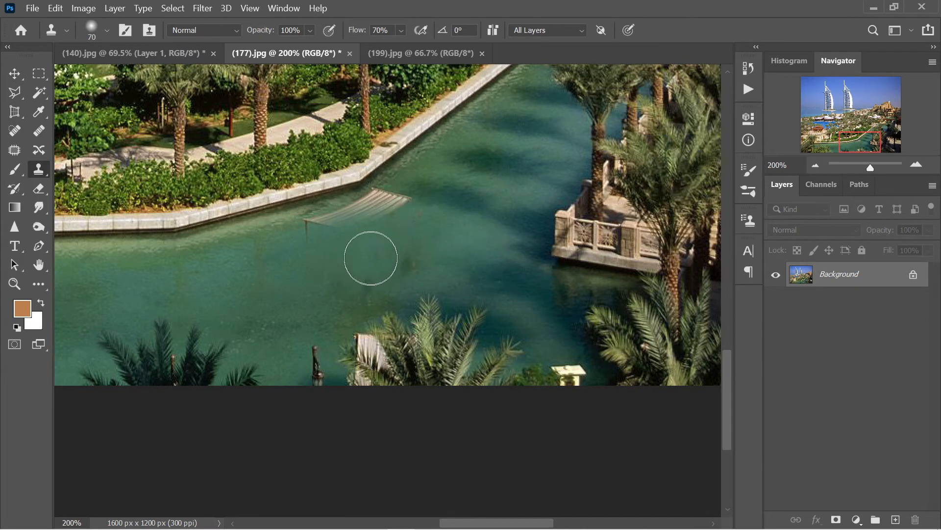
With a smaller brush, clone out the leftover striped canopy and dark patch in the water.
{"action": "key", "text": "bracketleft"}
{"action": "key", "text": "bracketleft"}
{"action": "key", "text": "bracketleft"}
{"action": "key", "text": "bracketleft"}
{"action": "key", "text": "bracketleft"}
{"action": "mouse_move", "coordinate": [406, 196]}
{"action": "left_mouse_down"}
{"action": "mouse_move", "coordinate": [294, 236]}
{"action": "mouse_move", "coordinate": [365, 215]}
{"action": "mouse_move", "coordinate": [352, 212]}
{"action": "mouse_move", "coordinate": [387, 209]}
{"action": "left_mouse_up"}
{"action": "left_click_drag", "start_coordinate": [367, 286], "coordinate": [402, 273]}
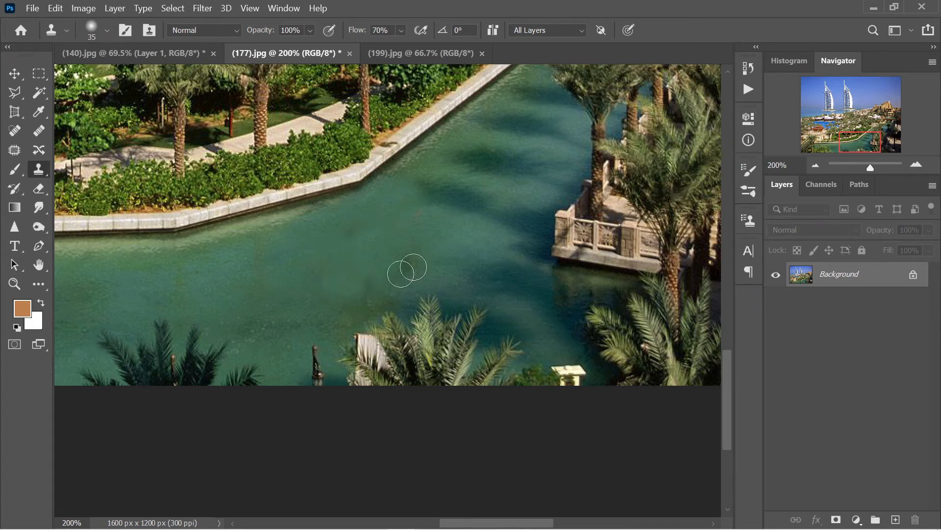
{"action": "left_click", "coordinate": [286, 269], "text": "alt"}
{"action": "mouse_move", "coordinate": [359, 250]}
{"action": "left_mouse_down"}
{"action": "mouse_move", "coordinate": [383, 264]}
{"action": "mouse_move", "coordinate": [463, 244]}
{"action": "left_mouse_up"}
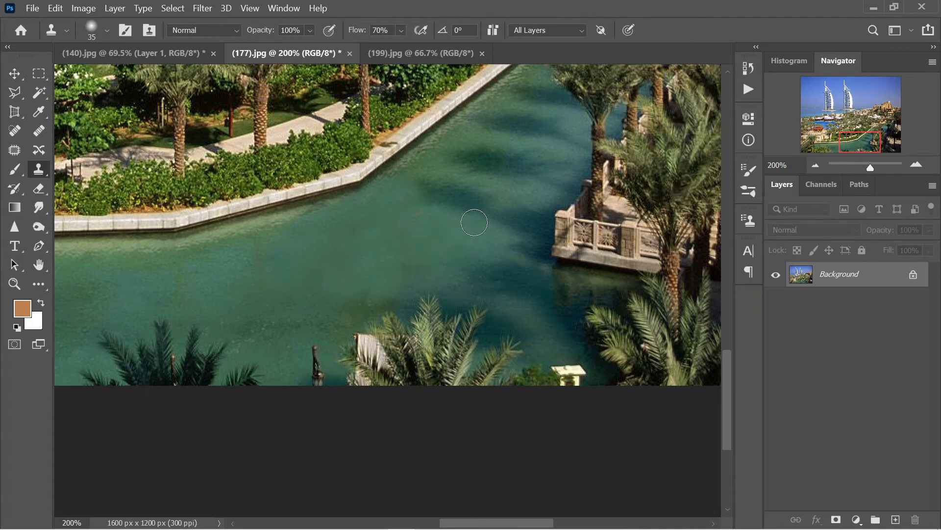
{"action": "key", "text": "ctrl+z"}
At 400%, clone clean water along the canal wall edge and its bend with a smaller brush.
{"action": "key", "text": "ctrl+plus"}
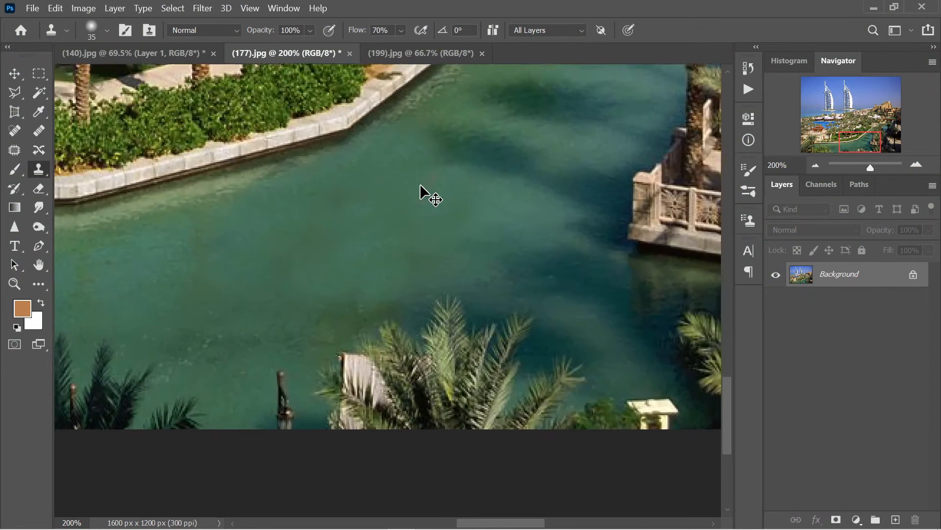
{"action": "mouse_move", "coordinate": [305, 124]}
{"action": "left_mouse_down"}
{"action": "mouse_move", "coordinate": [346, 293]}
{"action": "mouse_move", "coordinate": [358, 279]}
{"action": "left_mouse_up"}
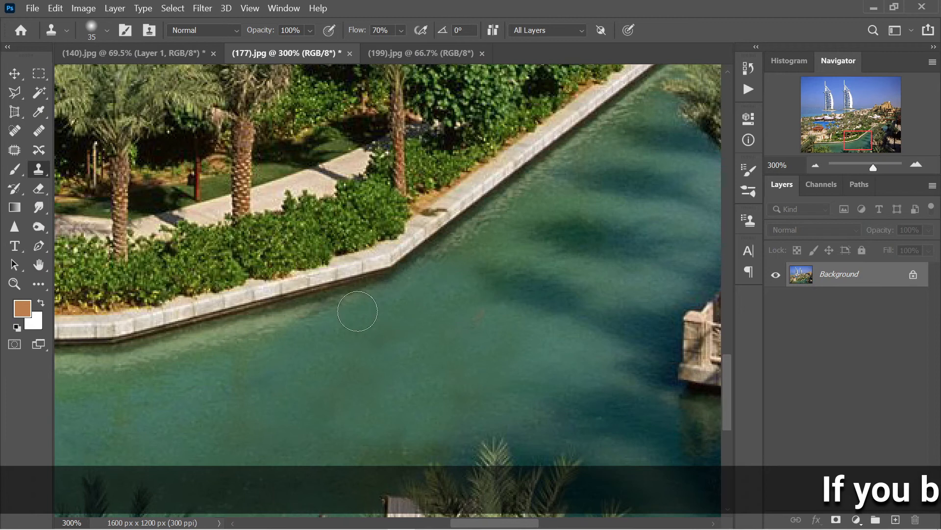
{"action": "key", "text": "ctrl+plus"}
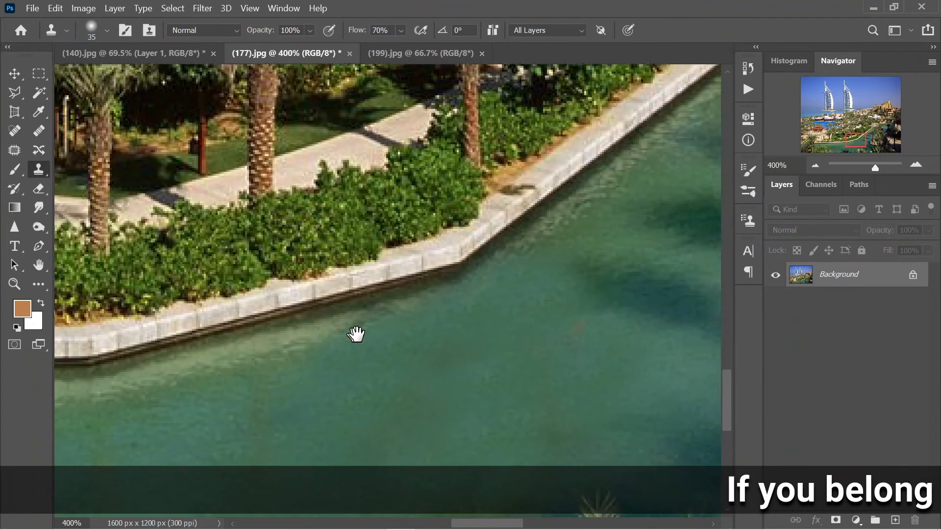
{"action": "key", "text": "ctrl+plus"}
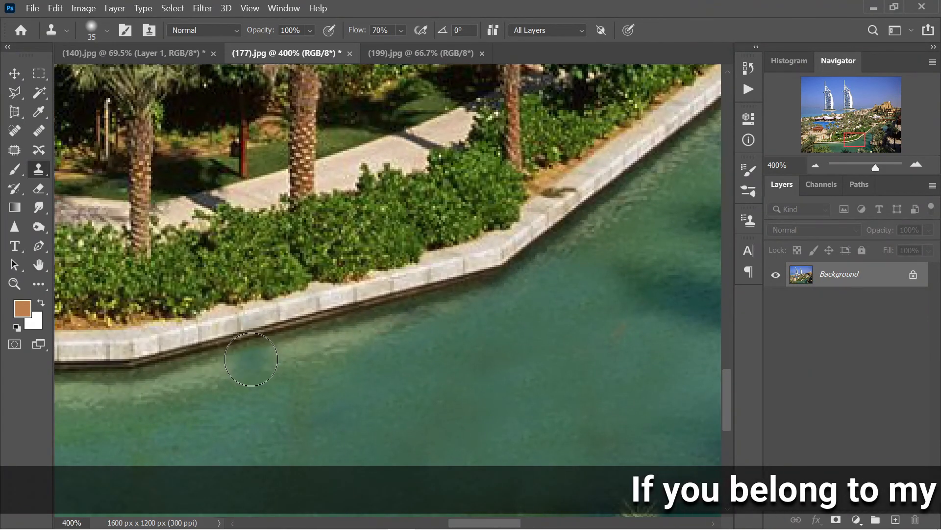
{"action": "key", "text": "bracketleft"}
{"action": "key", "text": "bracketleft"}
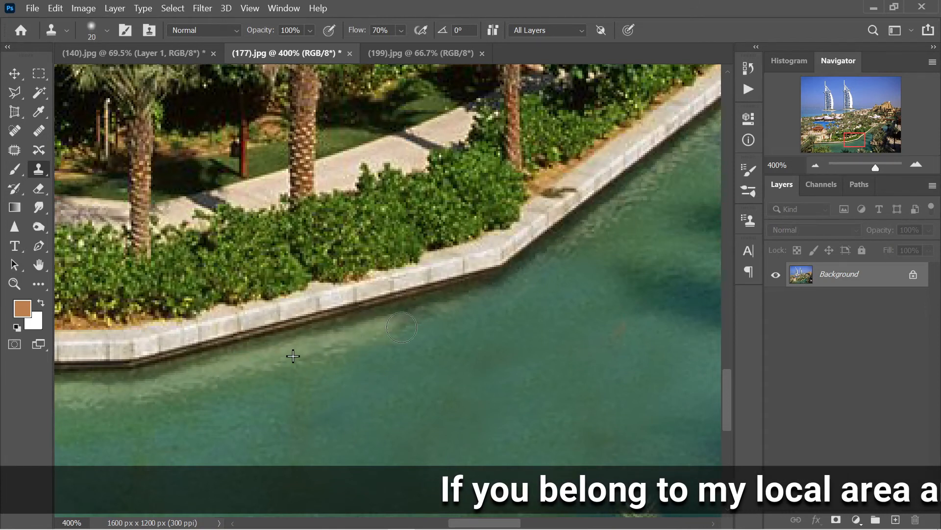
{"action": "left_click", "coordinate": [610, 208], "text": "alt"}
{"action": "mouse_move", "coordinate": [579, 228]}
{"action": "left_mouse_down"}
{"action": "mouse_move", "coordinate": [538, 268]}
{"action": "mouse_move", "coordinate": [561, 246]}
{"action": "left_mouse_up"}
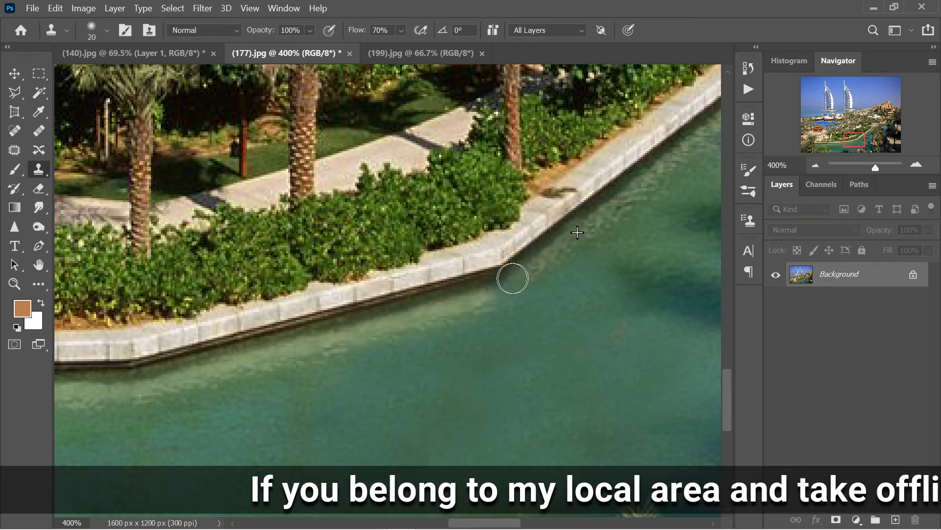
{"action": "mouse_move", "coordinate": [492, 288]}
{"action": "left_mouse_down"}
{"action": "mouse_move", "coordinate": [536, 269]}
{"action": "mouse_move", "coordinate": [460, 310]}
{"action": "left_mouse_up"}
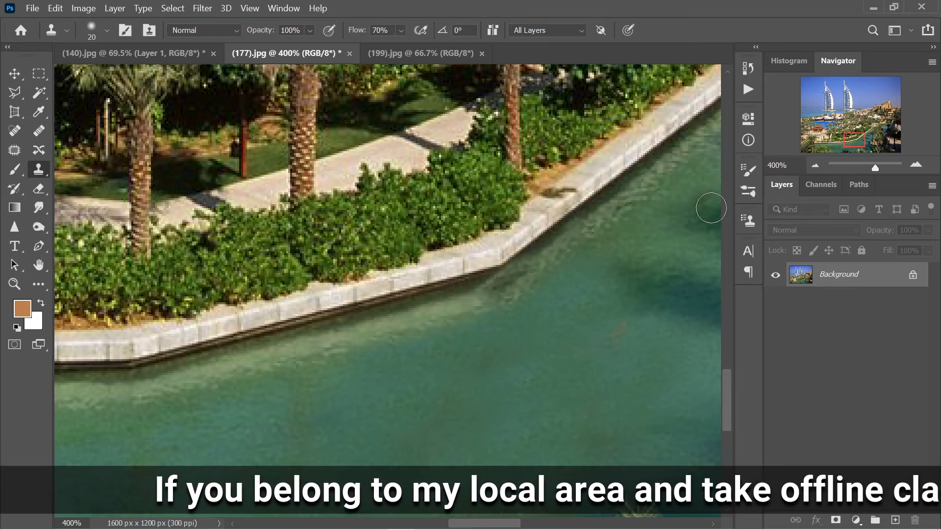
Touch up the dark water at the canal edge, then fit the whole image on screen.
{"action": "key", "text": "ctrl+0"}
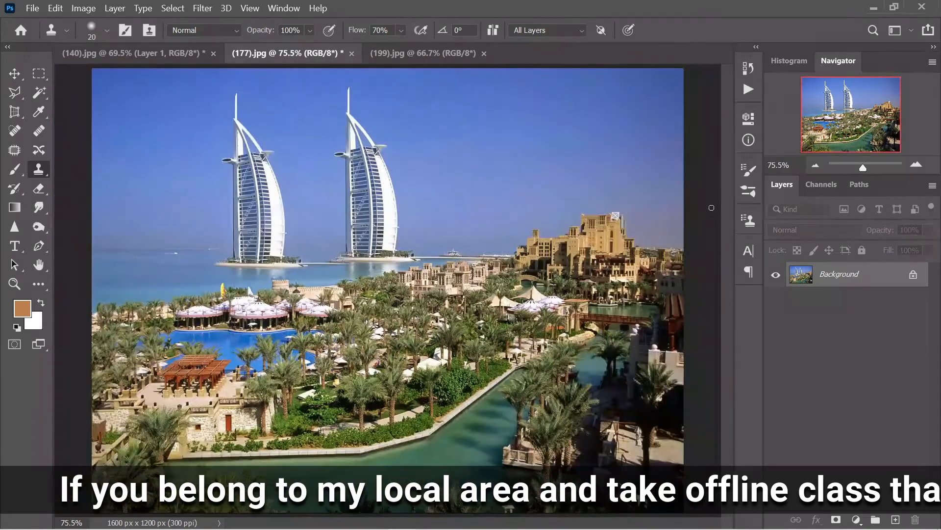
{"action": "key", "text": "ctrl+plus"}
{"action": "key", "text": "ctrl+plus"}
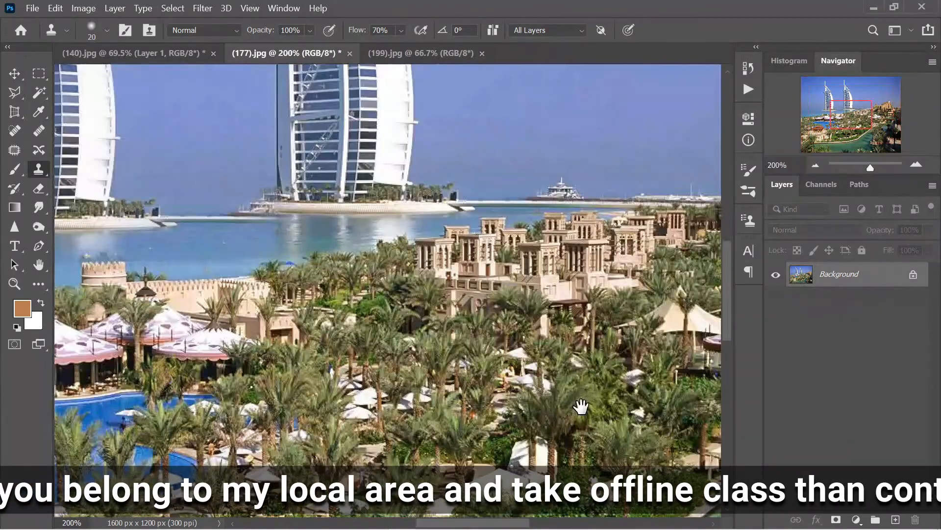
{"action": "left_click_drag", "start_coordinate": [582, 406], "coordinate": [438, 47]}
{"action": "mouse_move", "coordinate": [443, 128]}
{"action": "left_mouse_down"}
{"action": "mouse_move", "coordinate": [462, 344]}
{"action": "mouse_move", "coordinate": [643, 432]}
{"action": "left_mouse_up"}
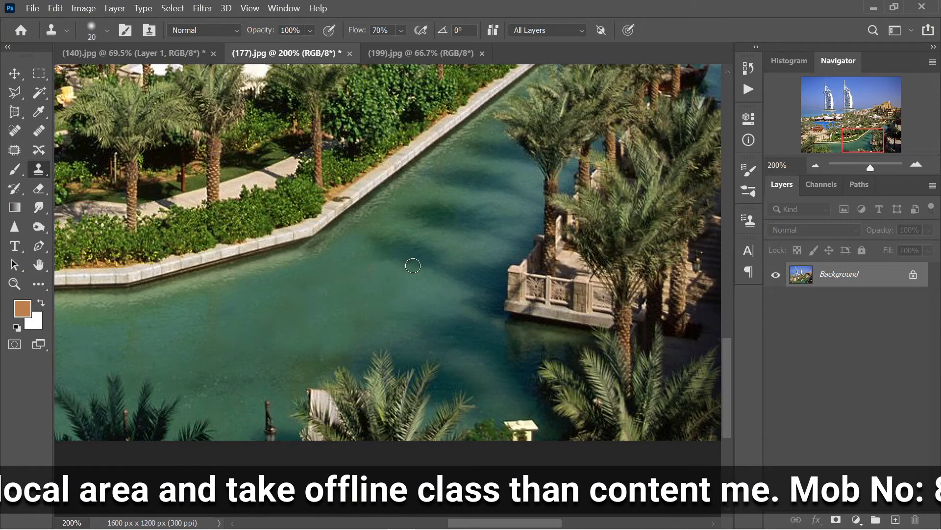
{"action": "left_click", "coordinate": [406, 255], "text": "alt"}
{"action": "left_click_drag", "start_coordinate": [392, 260], "coordinate": [382, 268]}
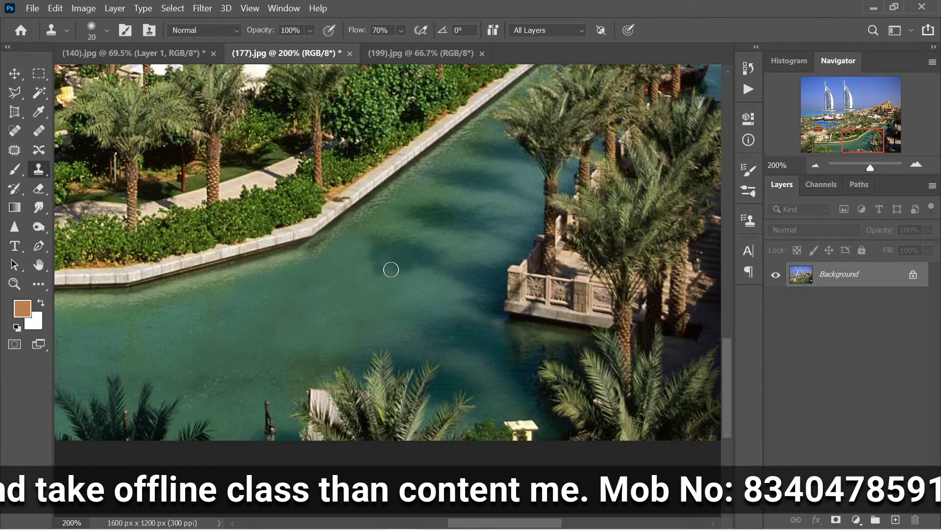
{"action": "key", "text": "ctrl+plus"}
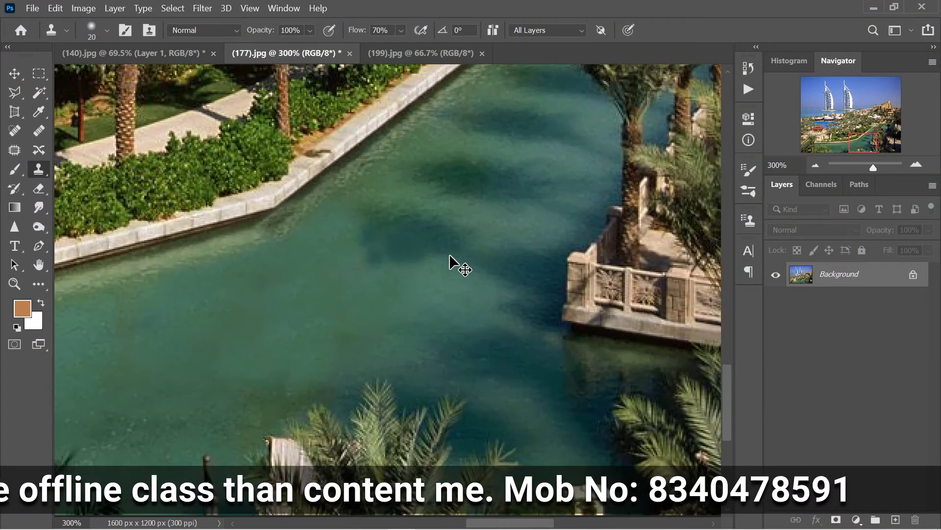
{"action": "key", "text": "ctrl+0"}
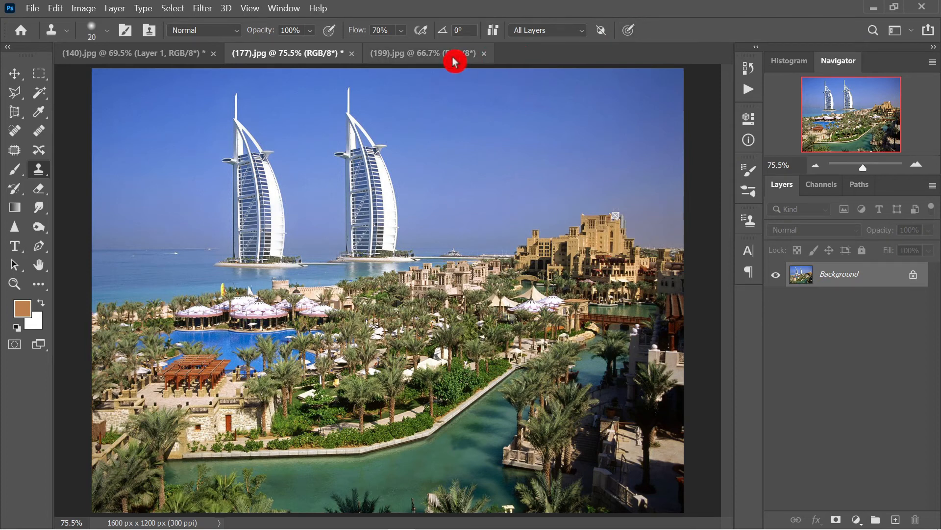
In (199).jpg, zoom to 100% on the swan and clone-paint a second swan above-left of it.
{"action": "left_click", "coordinate": [416, 52]}
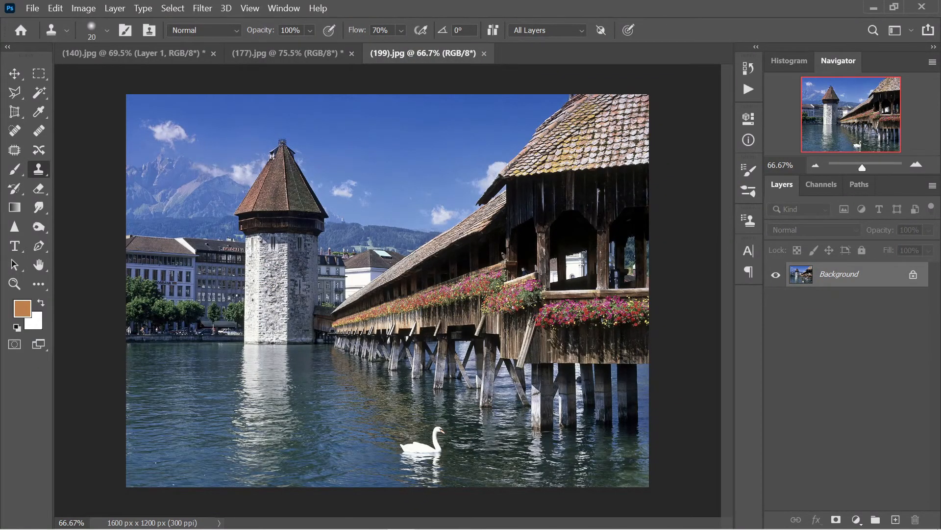
{"action": "key", "text": "ctrl+plus"}
{"action": "left_click_drag", "start_coordinate": [452, 480], "coordinate": [462, 188]}
{"action": "left_click_drag", "start_coordinate": [464, 248], "coordinate": [455, 308]}
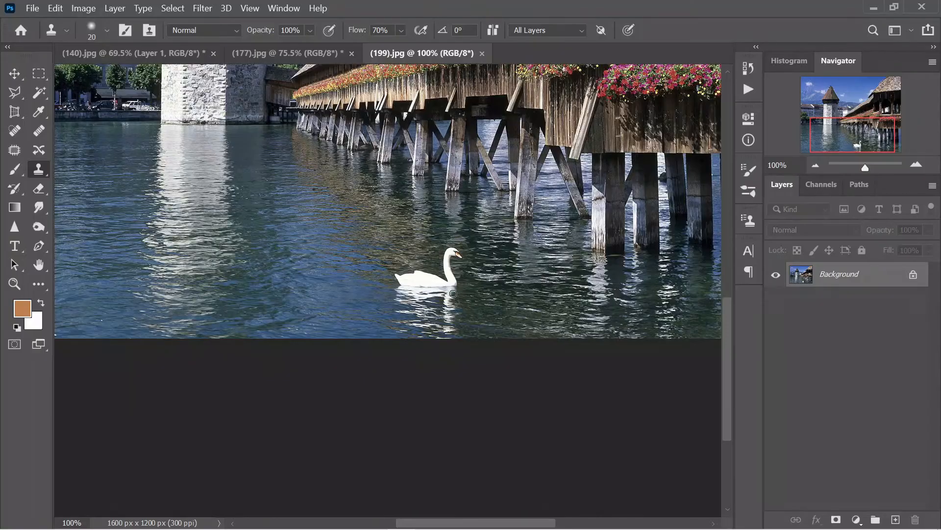
{"action": "key", "text": "ctrl+plus"}
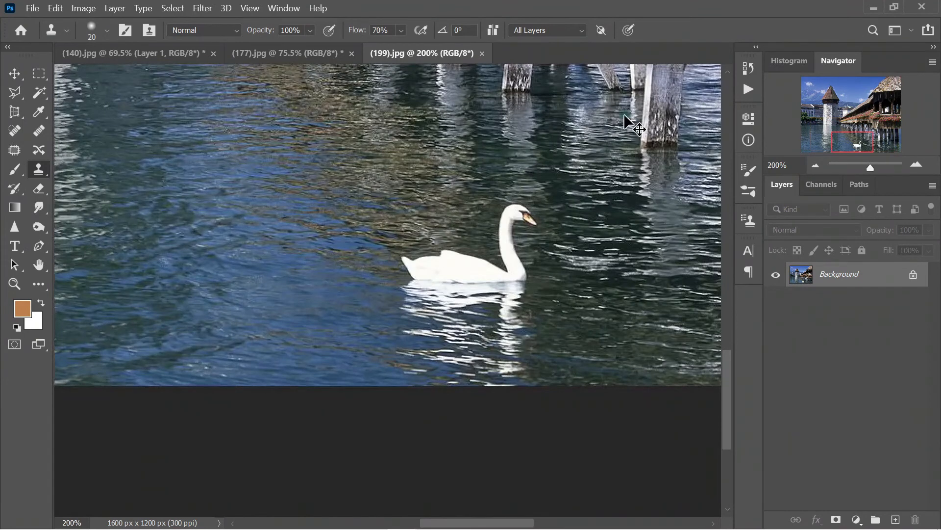
{"action": "key", "text": "ctrl+minus"}
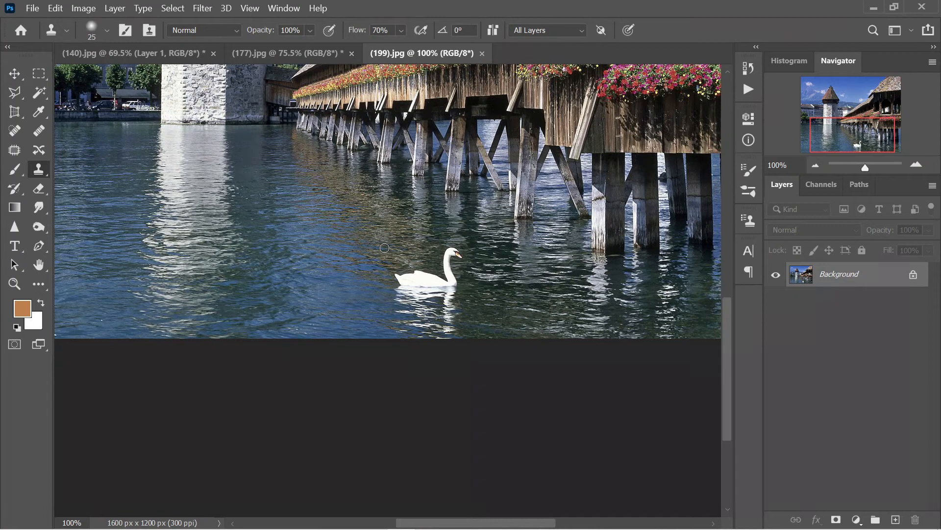
{"action": "mouse_move", "coordinate": [384, 247]}
{"action": "left_mouse_down"}
{"action": "mouse_move", "coordinate": [388, 214]}
{"action": "mouse_move", "coordinate": [399, 219]}
{"action": "mouse_move", "coordinate": [379, 252]}
{"action": "mouse_move", "coordinate": [351, 253]}
{"action": "mouse_move", "coordinate": [381, 259]}
{"action": "mouse_move", "coordinate": [362, 260]}
{"action": "mouse_move", "coordinate": [380, 290]}
{"action": "mouse_move", "coordinate": [330, 264]}
{"action": "mouse_move", "coordinate": [373, 260]}
{"action": "mouse_move", "coordinate": [352, 268]}
{"action": "left_mouse_up"}
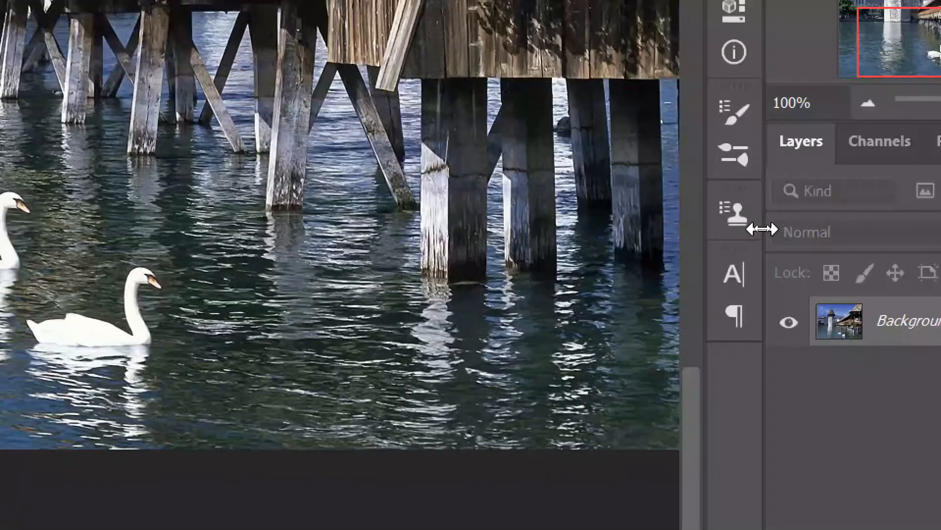
In the Clone Source panel, set the linked W and H scale to 60%.
{"action": "left_click", "coordinate": [751, 228]}
{"action": "left_click", "coordinate": [738, 226]}
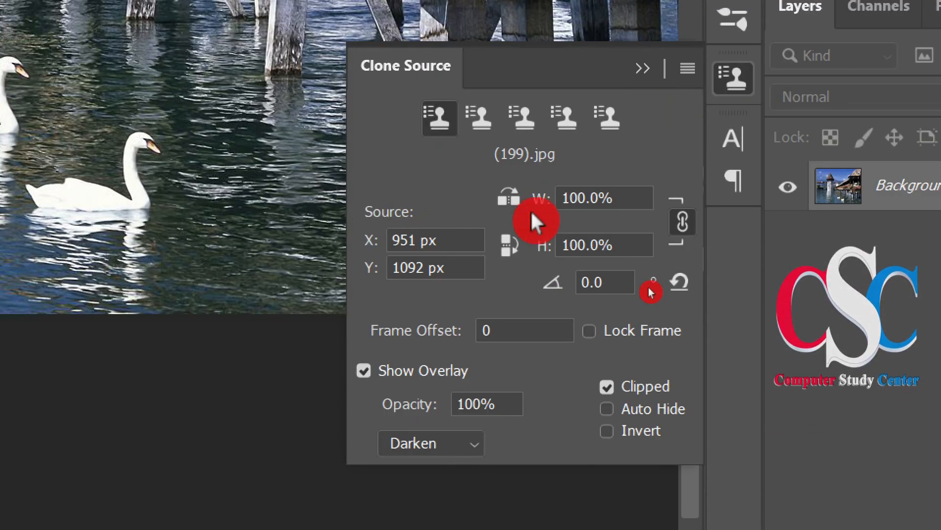
{"action": "left_click_drag", "start_coordinate": [580, 198], "coordinate": [563, 198]}
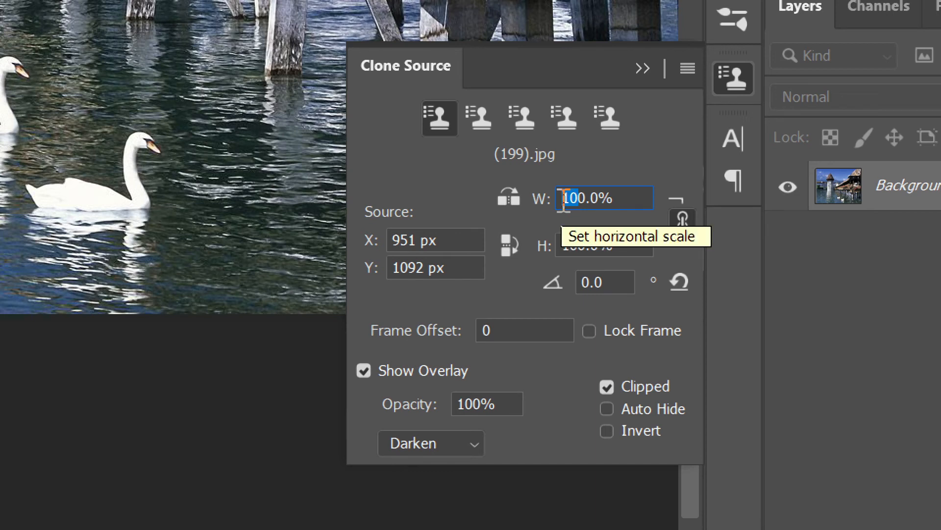
{"action": "type", "text": "60"}
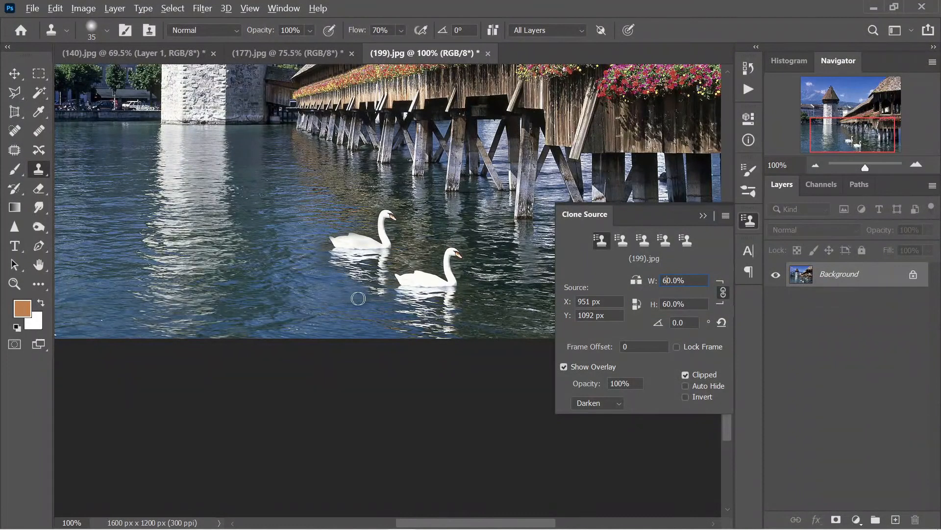
Clone-paint two 60%-scale swans below-left, touch up one head, and toggle ignore adjustment layers.
{"action": "mouse_move", "coordinate": [343, 297]}
{"action": "left_mouse_down"}
{"action": "mouse_move", "coordinate": [352, 271]}
{"action": "mouse_move", "coordinate": [346, 291]}
{"action": "mouse_move", "coordinate": [325, 284]}
{"action": "mouse_move", "coordinate": [313, 295]}
{"action": "mouse_move", "coordinate": [337, 294]}
{"action": "mouse_move", "coordinate": [317, 305]}
{"action": "mouse_move", "coordinate": [345, 316]}
{"action": "left_mouse_up"}
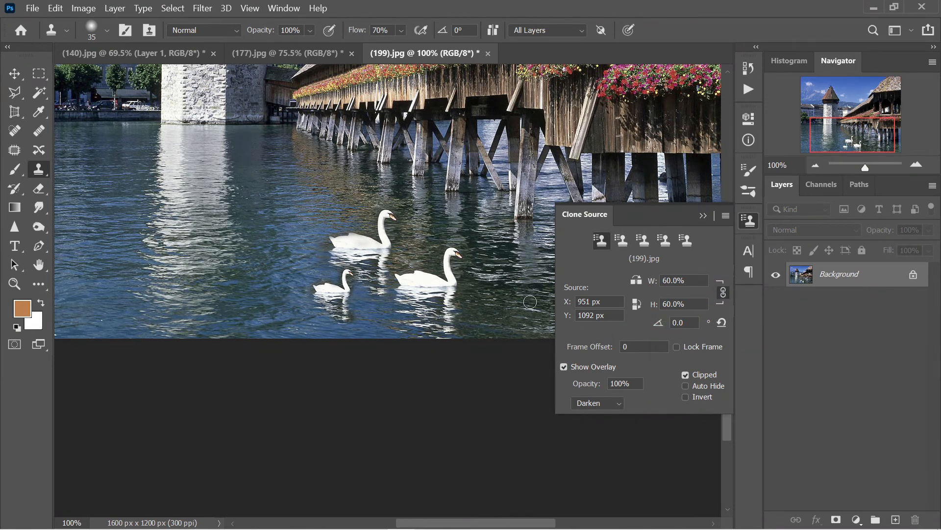
{"action": "mouse_move", "coordinate": [370, 305]}
{"action": "left_mouse_down"}
{"action": "mouse_move", "coordinate": [349, 309]}
{"action": "mouse_move", "coordinate": [370, 314]}
{"action": "mouse_move", "coordinate": [345, 304]}
{"action": "mouse_move", "coordinate": [371, 338]}
{"action": "left_mouse_up"}
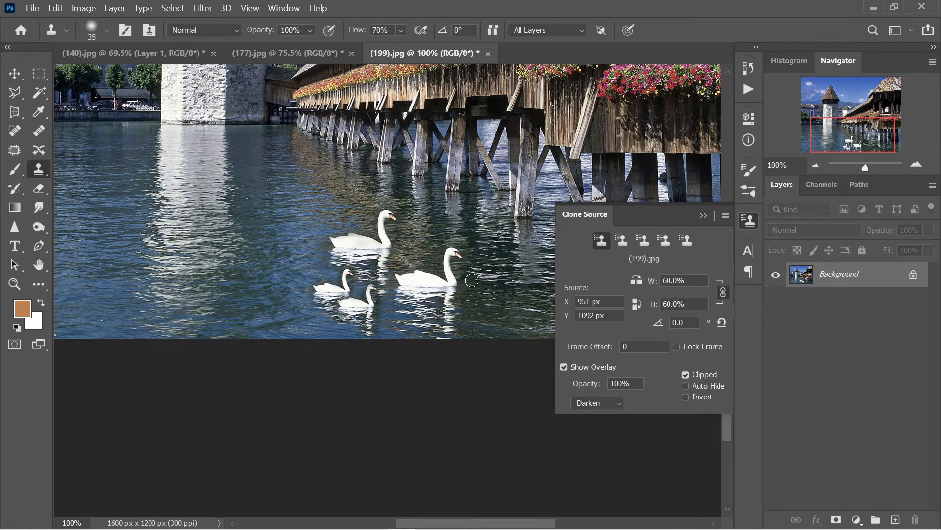
{"action": "left_click", "coordinate": [371, 286]}
{"action": "left_click", "coordinate": [498, 25]}
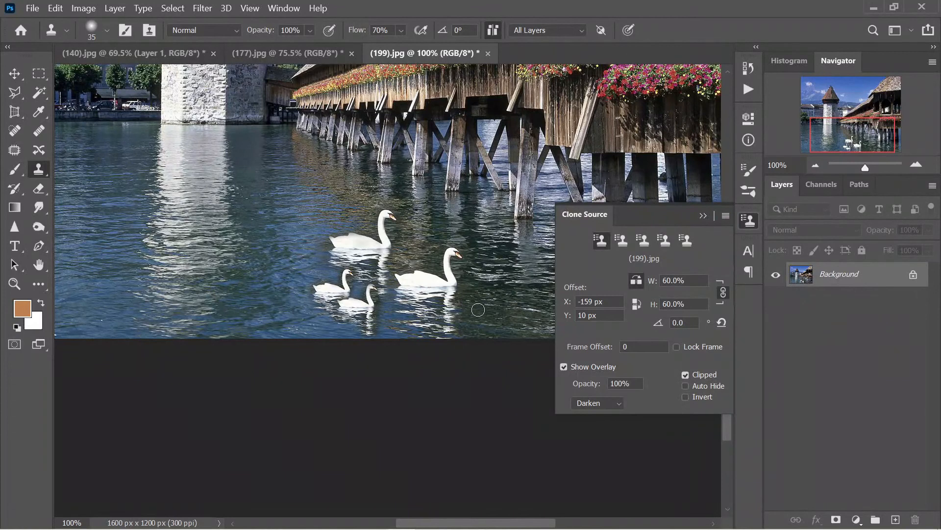
Collapse the Clone Source panel, sample the upper swan, and paint small swans right of the lower swan.
{"action": "left_click", "coordinate": [704, 216]}
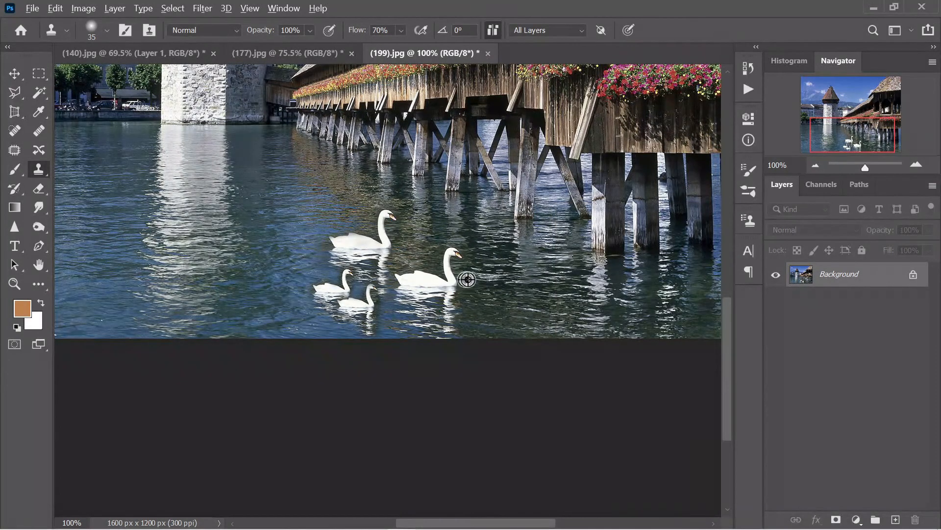
{"action": "left_click", "coordinate": [393, 245], "text": "alt"}
{"action": "mouse_move", "coordinate": [471, 300]}
{"action": "left_mouse_down"}
{"action": "mouse_move", "coordinate": [483, 297]}
{"action": "mouse_move", "coordinate": [504, 298]}
{"action": "mouse_move", "coordinate": [486, 297]}
{"action": "mouse_move", "coordinate": [503, 296]}
{"action": "mouse_move", "coordinate": [475, 313]}
{"action": "mouse_move", "coordinate": [499, 309]}
{"action": "mouse_move", "coordinate": [492, 322]}
{"action": "mouse_move", "coordinate": [481, 316]}
{"action": "mouse_move", "coordinate": [438, 335]}
{"action": "mouse_move", "coordinate": [463, 330]}
{"action": "mouse_move", "coordinate": [460, 305]}
{"action": "left_mouse_up"}
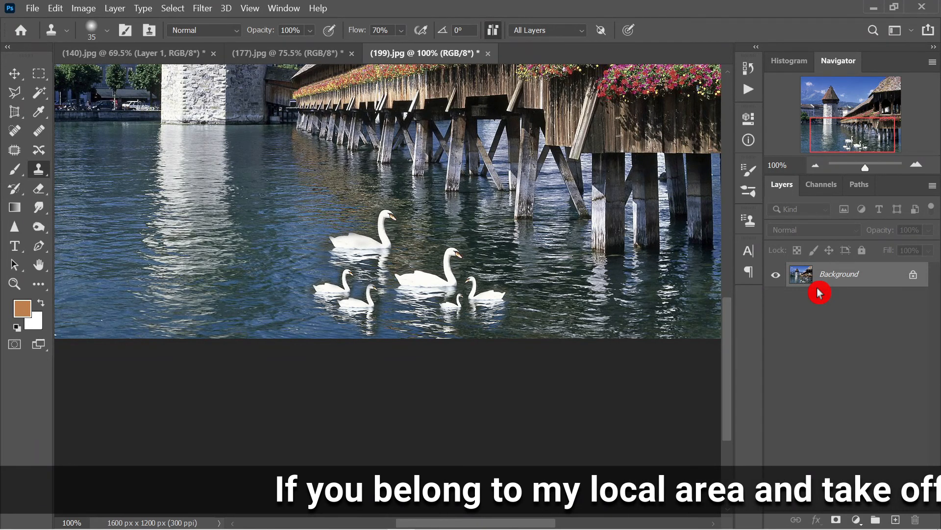
{"action": "scroll", "coordinate": [569, 382], "scroll_direction": "up", "scroll_amount": 3}
Fit the bridge photo on screen, then flip between the trees, Dubai and bridge documents to compare.
{"action": "key", "text": "ctrl+0"}
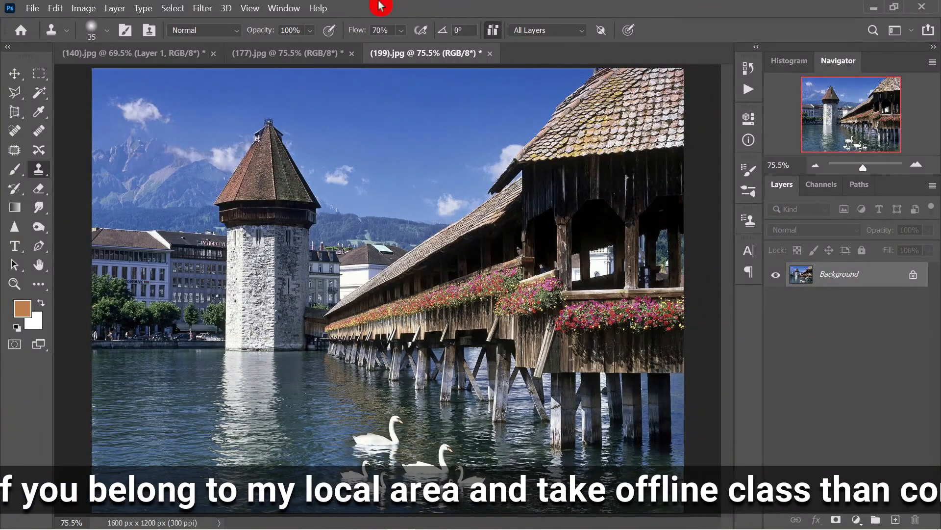
{"action": "left_click", "coordinate": [147, 54]}
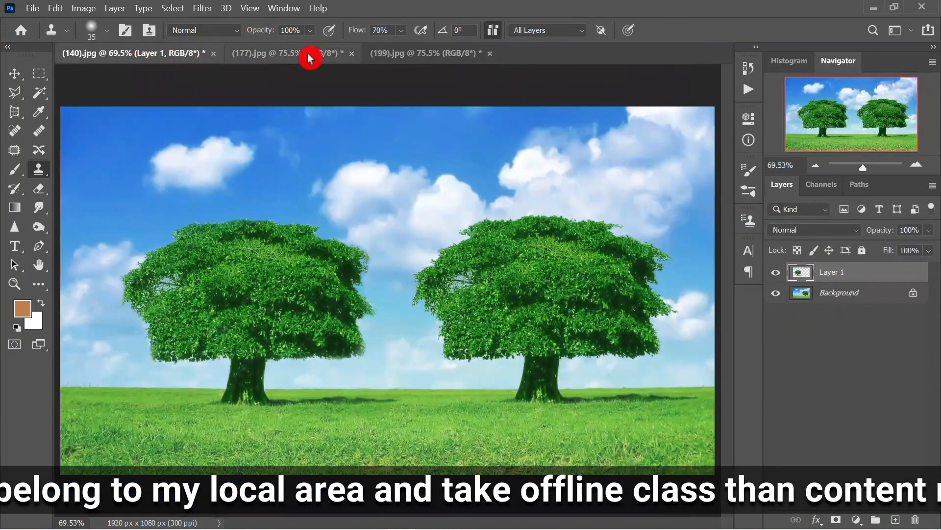
{"action": "left_click", "coordinate": [309, 54]}
{"action": "left_click", "coordinate": [395, 59]}
{"action": "left_click", "coordinate": [179, 56]}
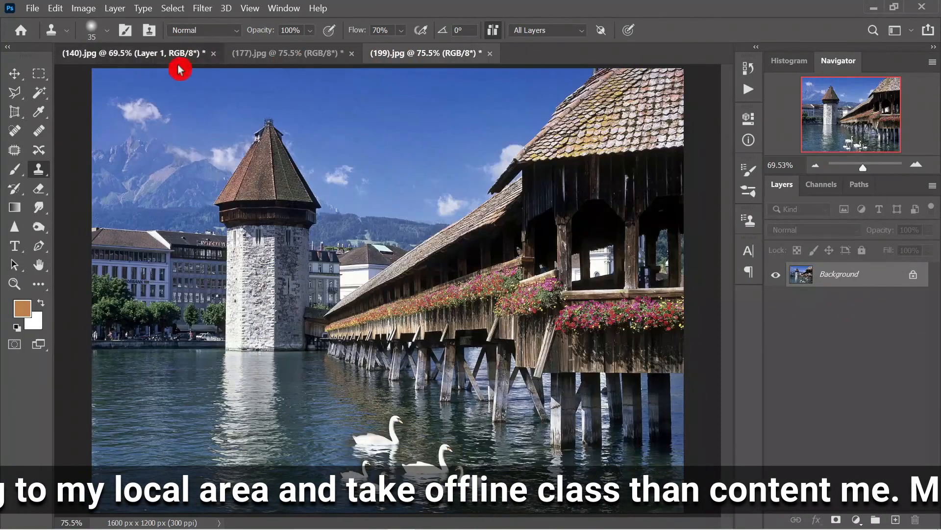
{"action": "left_click", "coordinate": [272, 54]}
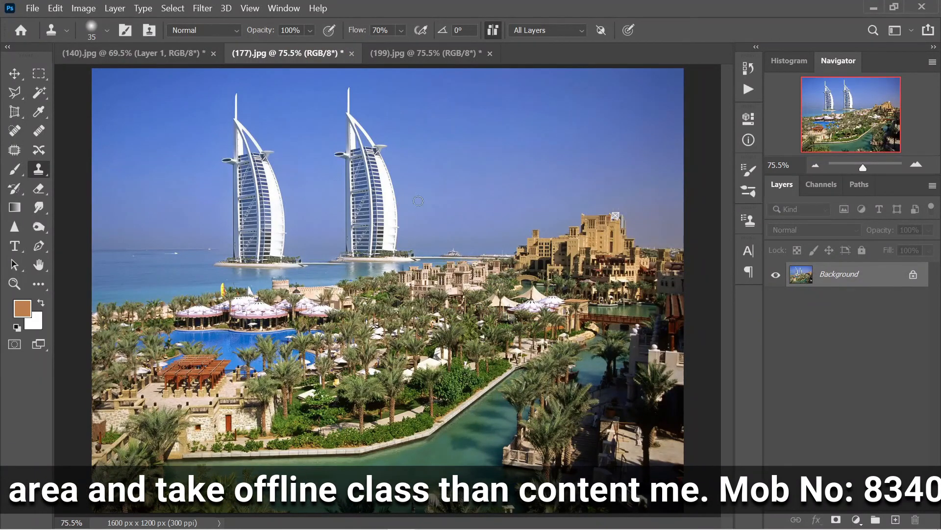
{"action": "left_click", "coordinate": [438, 55]}
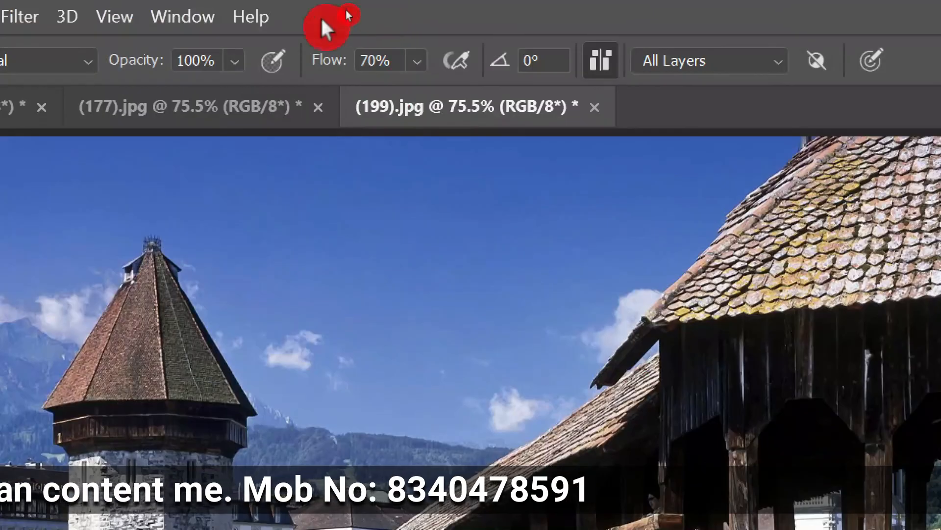
{"action": "left_click", "coordinate": [383, 57]}
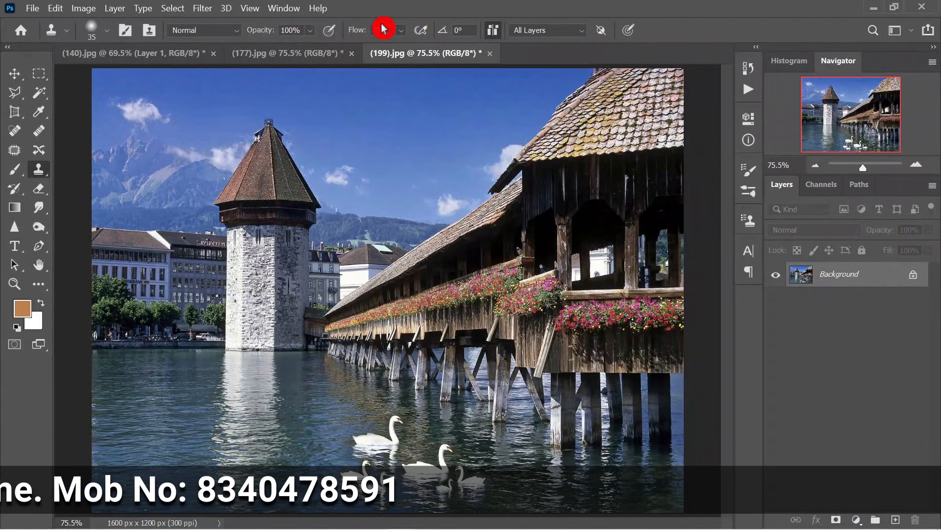
{"action": "left_click", "coordinate": [752, 395]}
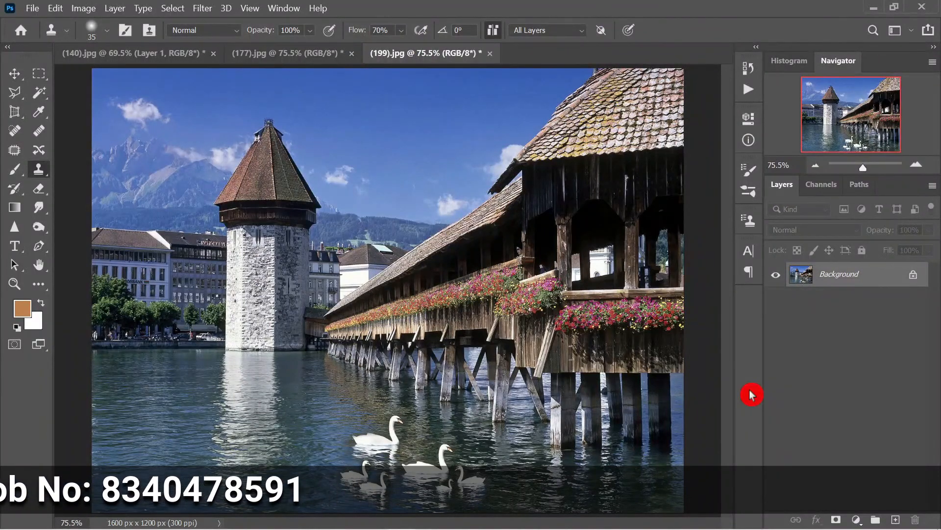